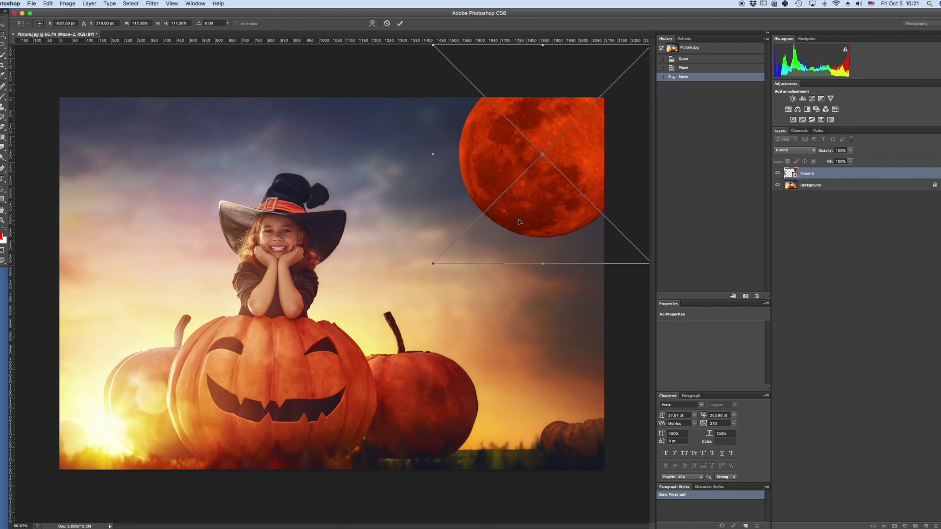
Finish placing the red moon in the upper-right corner of the sky and set its blend mode to Screen
left_click_drag(519, 218, 522, 220)
key("Return")
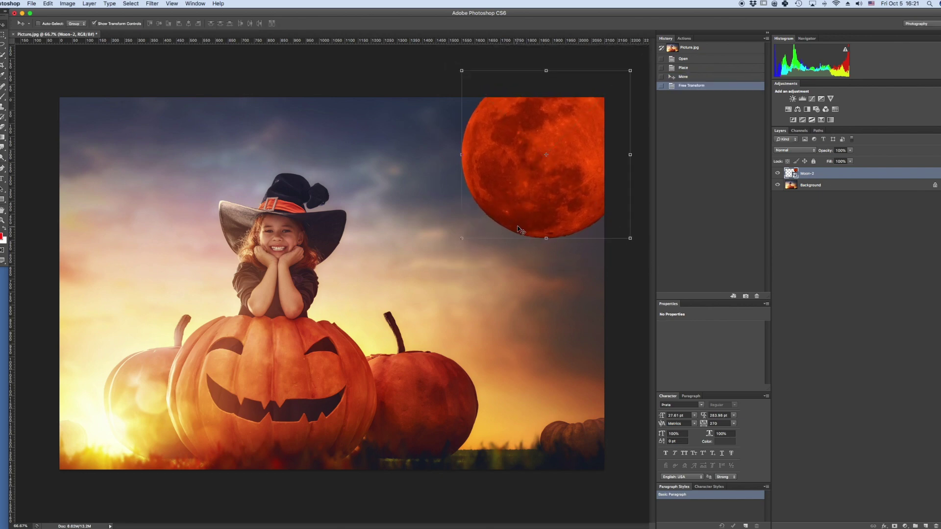
left_click(783, 151)
left_click(783, 201)
Add a Brightness/Contrast adjustment clipped to the moon, with brightness 134 and contrast 29
left_click(792, 99)
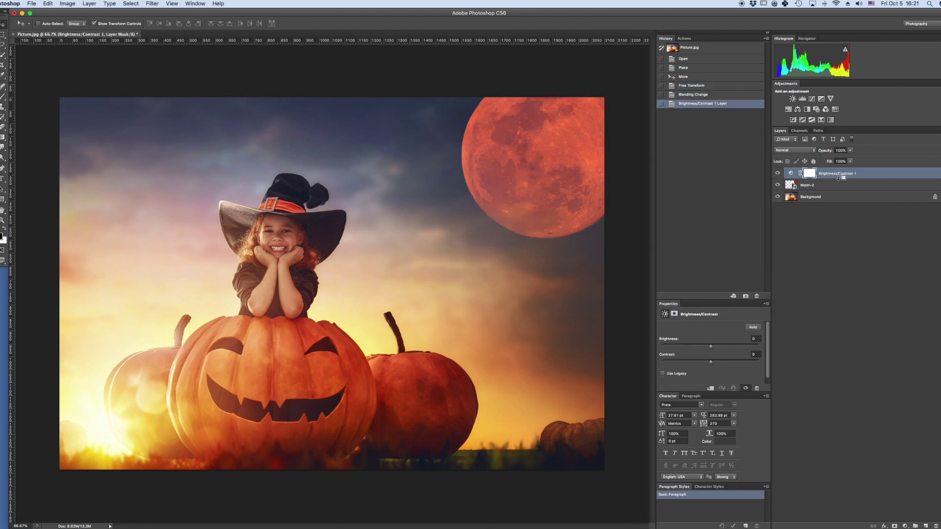
left_click(838, 179, "alt")
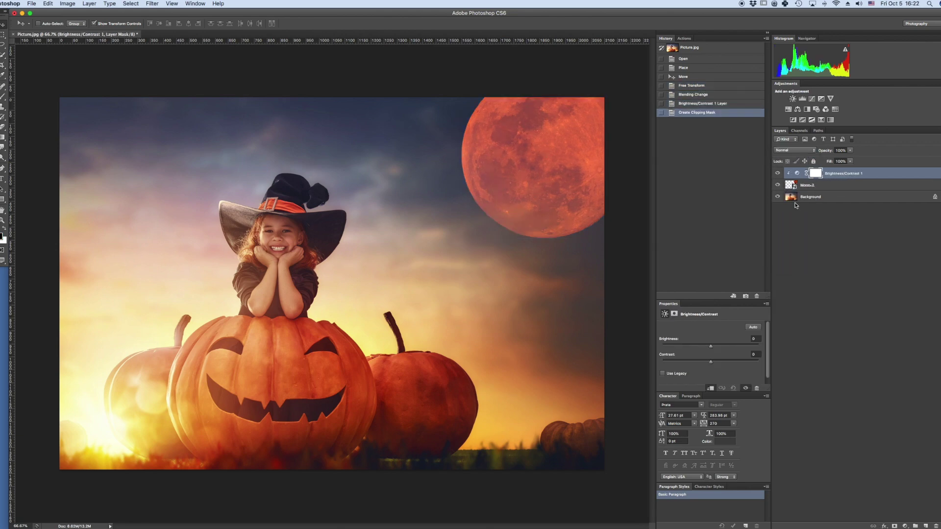
left_click(730, 346)
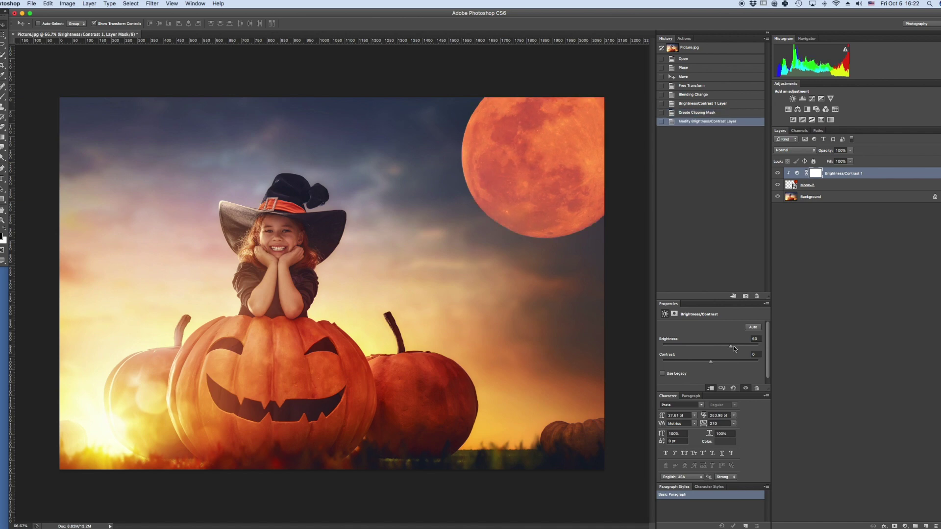
left_click_drag(741, 348, 754, 347)
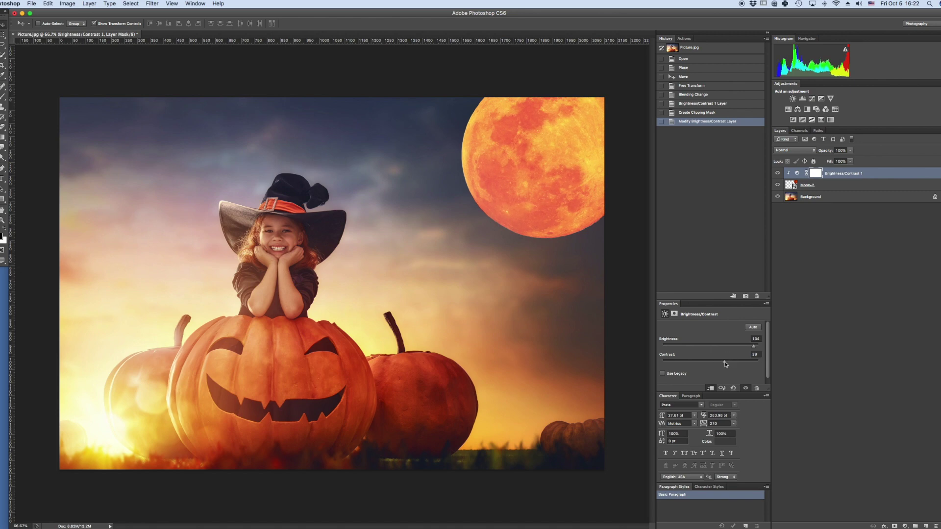
Add a Hue/Saturation adjustment clipped to the moon, with hue -3 and saturation -9
left_click(788, 109)
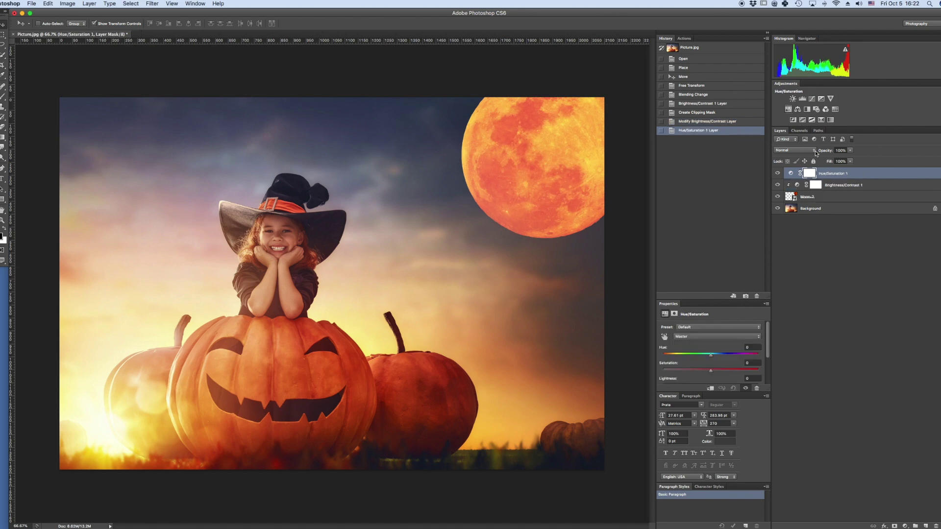
left_click(841, 178, "alt")
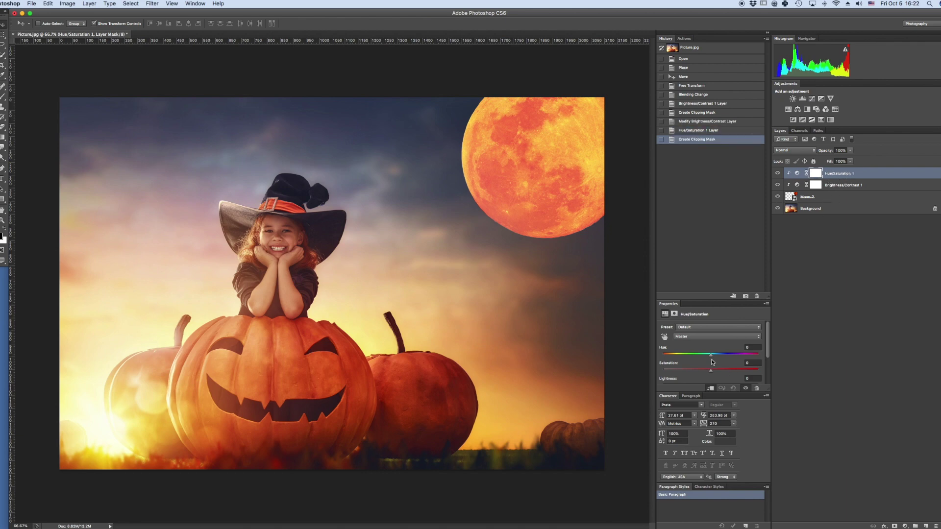
left_click_drag(714, 357, 708, 357)
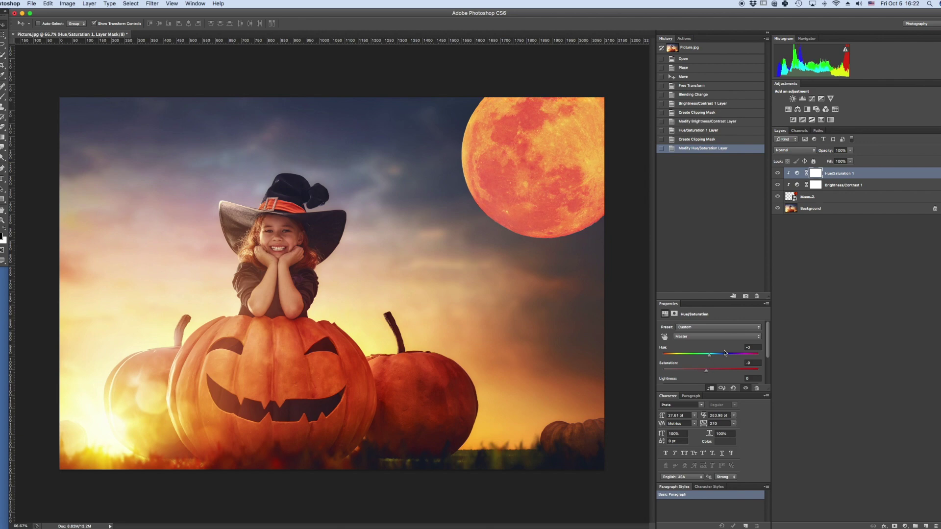
Apply a Gaussian Blur with a 1.7-pixel radius to the Moon-2 layer
left_click(827, 201)
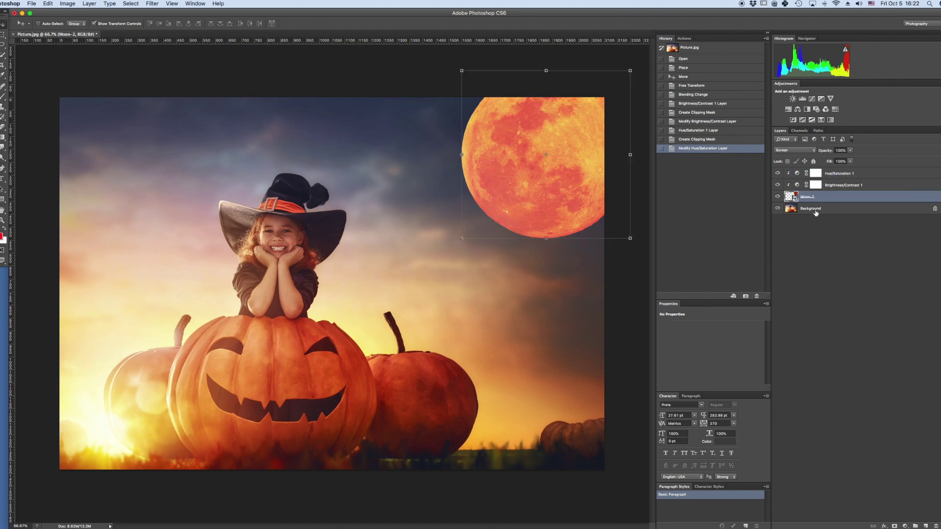
left_click(155, 5)
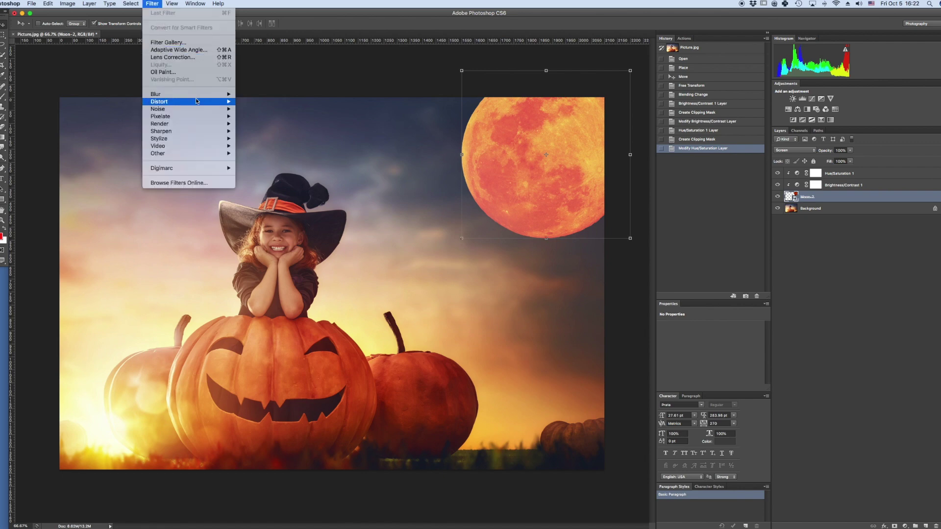
mouse_move(200, 94)
left_click(268, 153)
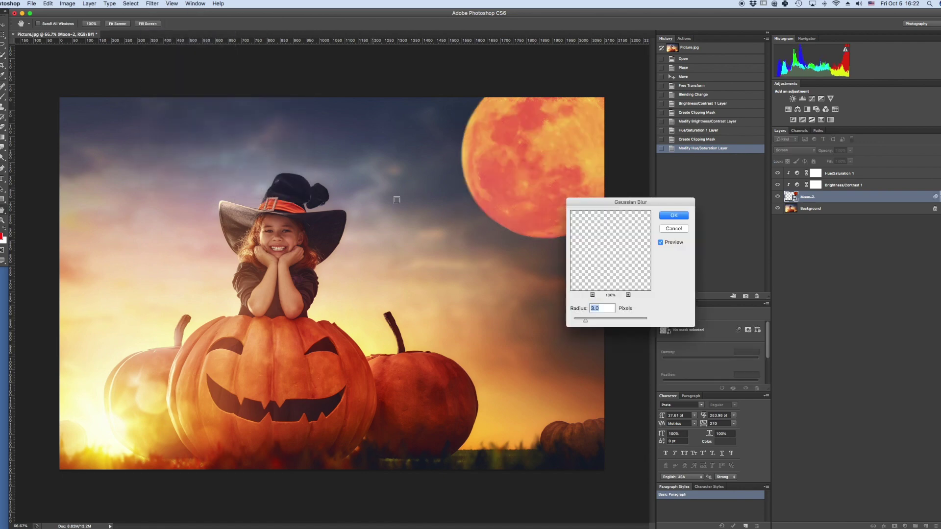
left_click_drag(596, 322, 586, 322)
left_click(675, 216)
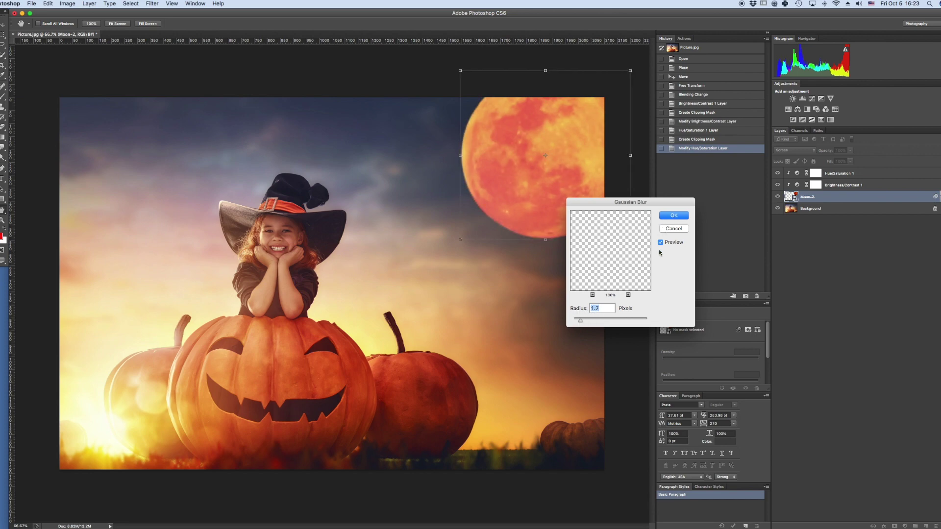
Duplicate the blurred Moon-2 layer
right_click(828, 202)
left_click(838, 212)
key("Return")
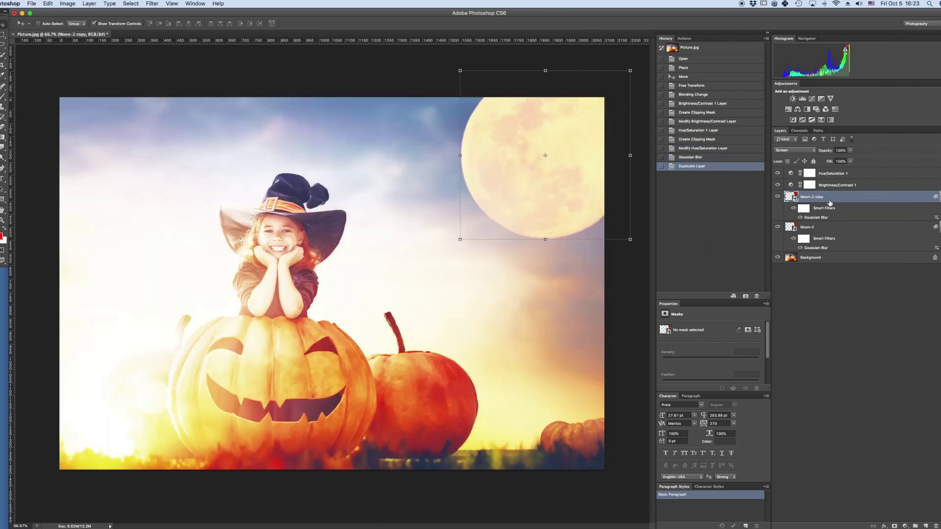
Clip both adjustment layers back to the original Moon-2 layer and move the moon copy beneath it
left_click_drag(829, 202, 833, 169)
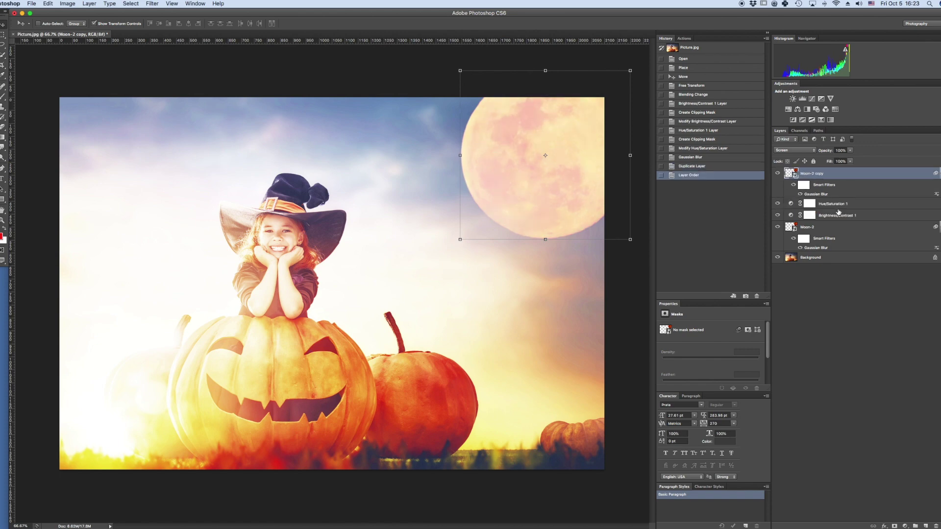
left_click(836, 209, "alt")
left_click(838, 221, "alt")
left_click_drag(833, 173, 809, 248)
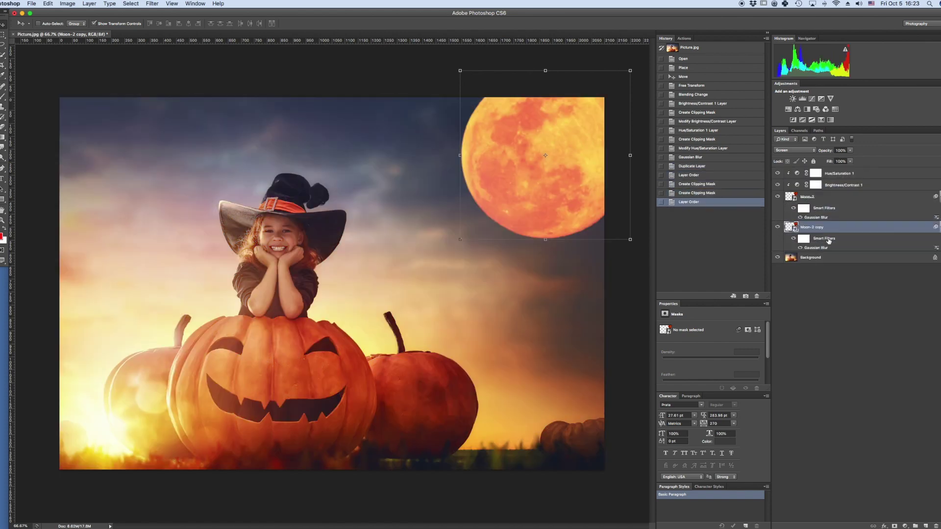
Greatly increase the Gaussian Blur radius on the Moon-2 copy to form a wide glow
double_click(817, 248)
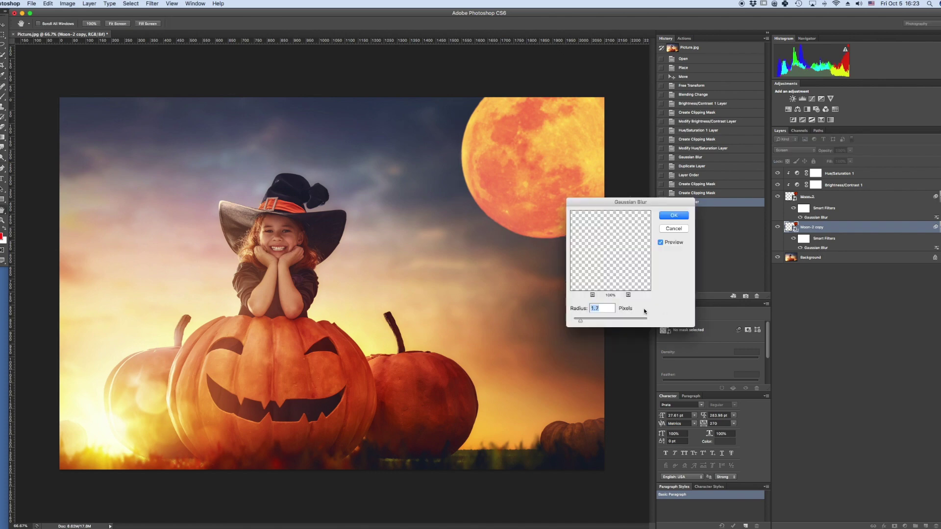
left_click(616, 320)
left_click(631, 320)
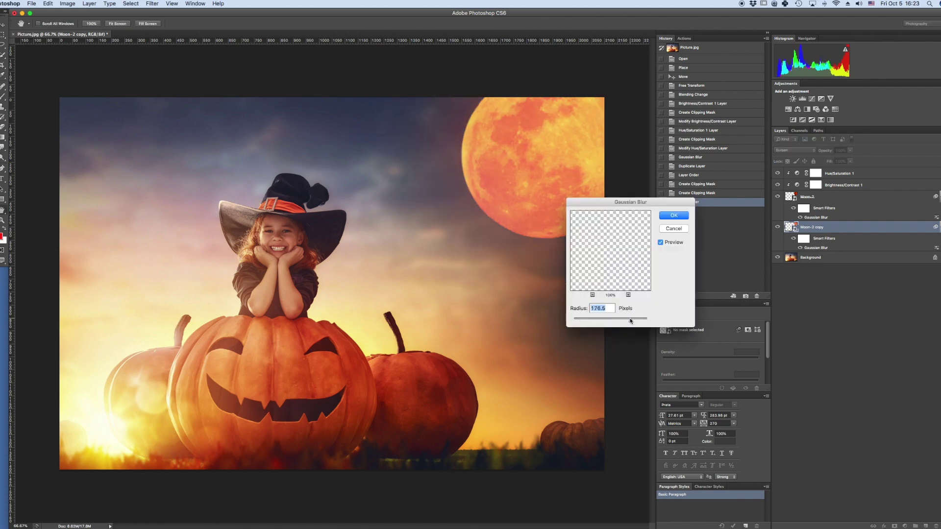
left_click(621, 321)
left_click(678, 217)
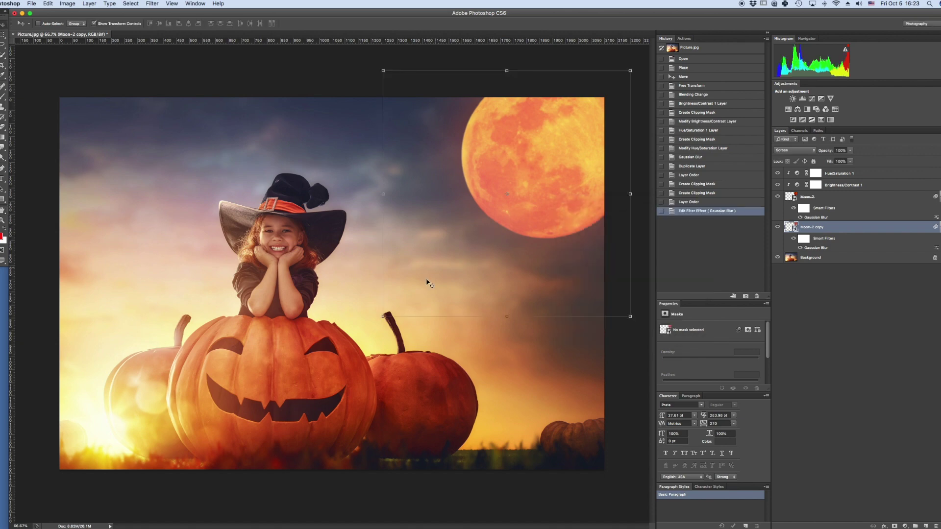
Enlarge the blurred Moon-2 copy and reposition it behind the moon as a glow
left_click(382, 316)
left_click_drag(435, 262, 399, 301)
left_click_drag(525, 234, 537, 224)
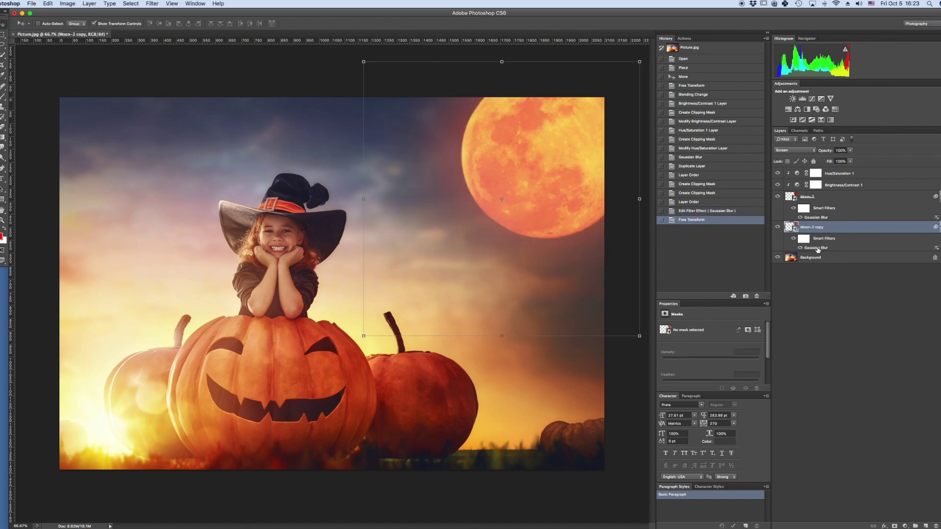
Set the Gaussian Blur radius of the Moon-2 copy to 43 pixels
double_click(815, 248)
left_click_drag(628, 324, 617, 323)
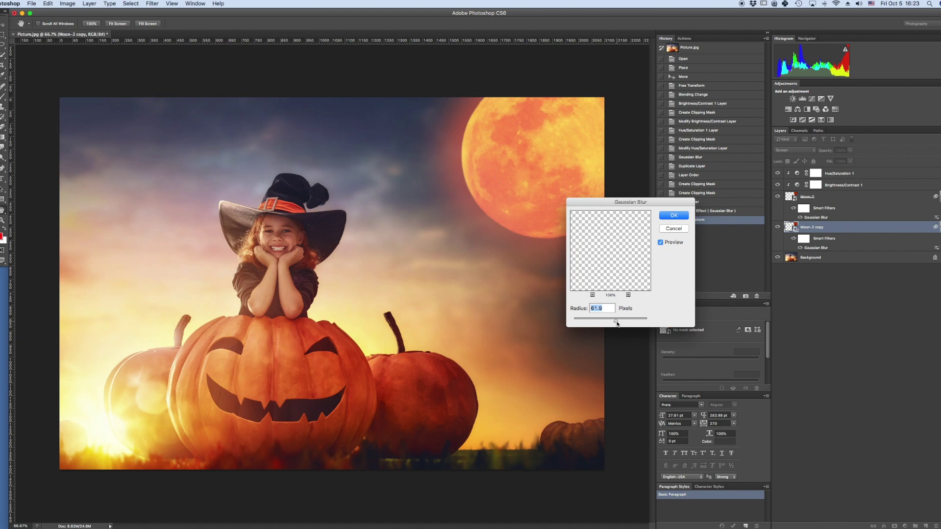
left_click_drag(617, 324, 612, 321)
left_click(682, 214)
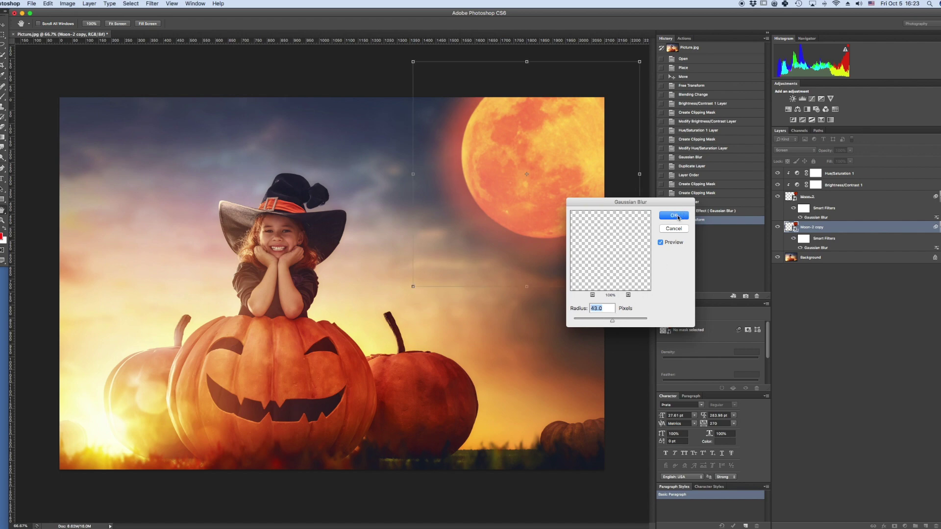
Place Mystic clouds-1.jpg from the Halloween overlays folder into the picture and set its blend mode to Screen
key("alt+period")
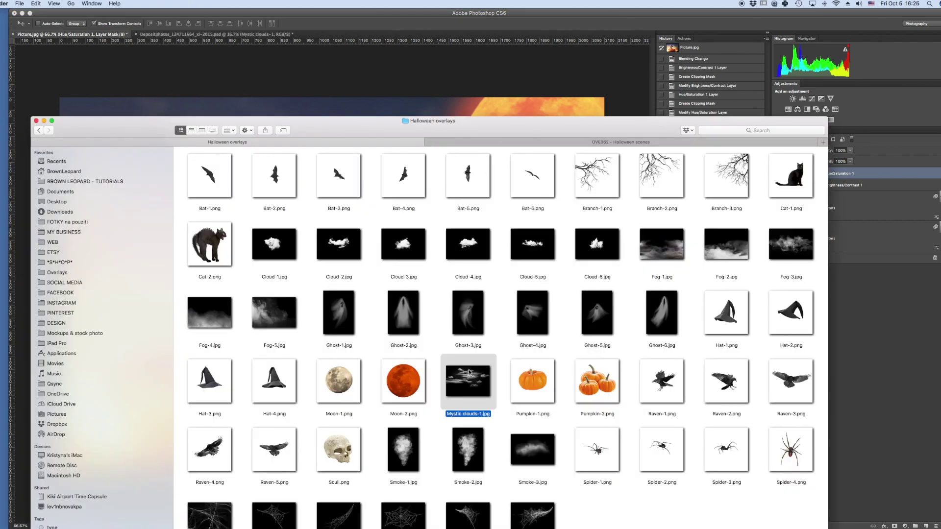
left_click_drag(469, 373, 427, 99)
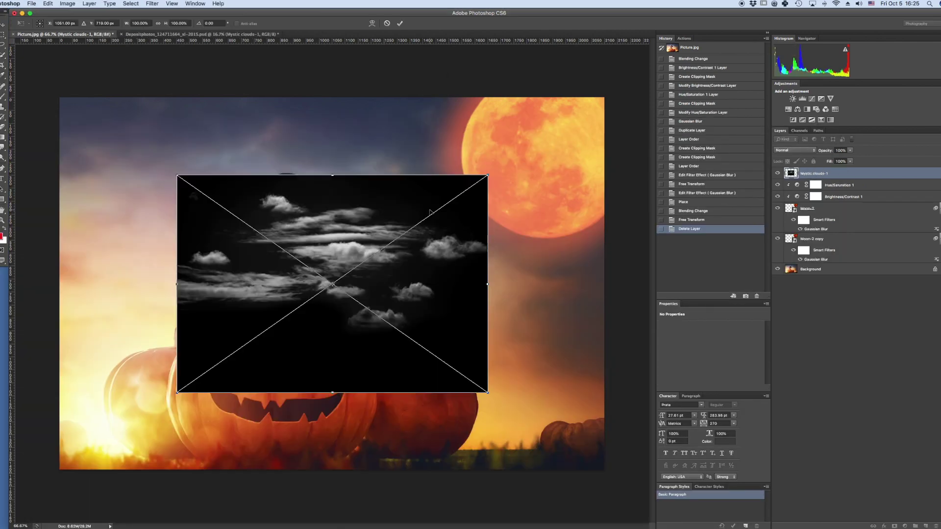
key("Return")
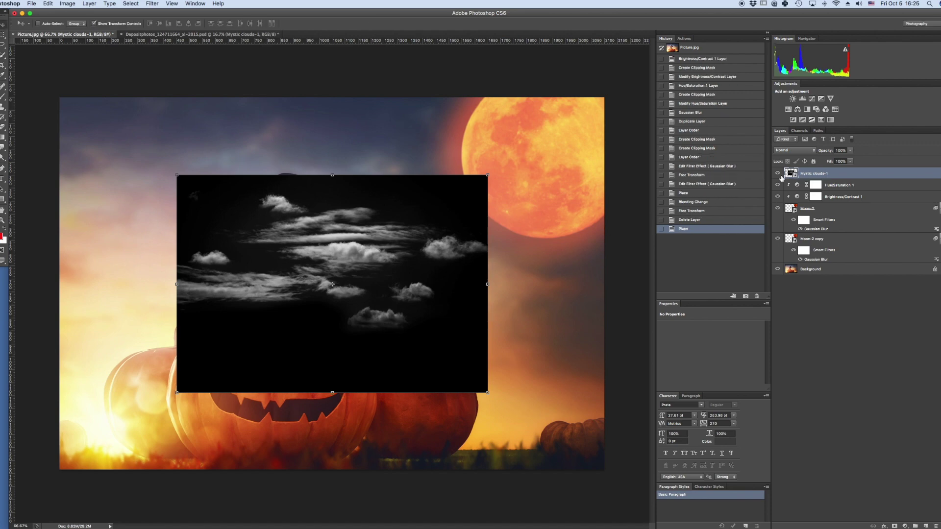
key("super+minus")
left_click(789, 151)
left_click(788, 201)
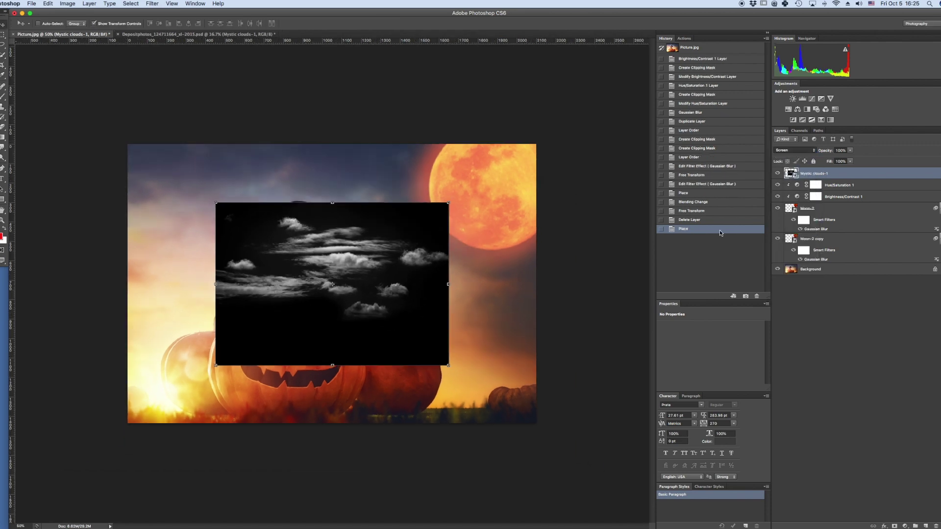
Scale the mystic clouds to about 143% and move them over the upper-left sky
left_click_drag(214, 201, 150, 156)
left_click_drag(371, 264, 253, 196)
left_click_drag(328, 292, 362, 316)
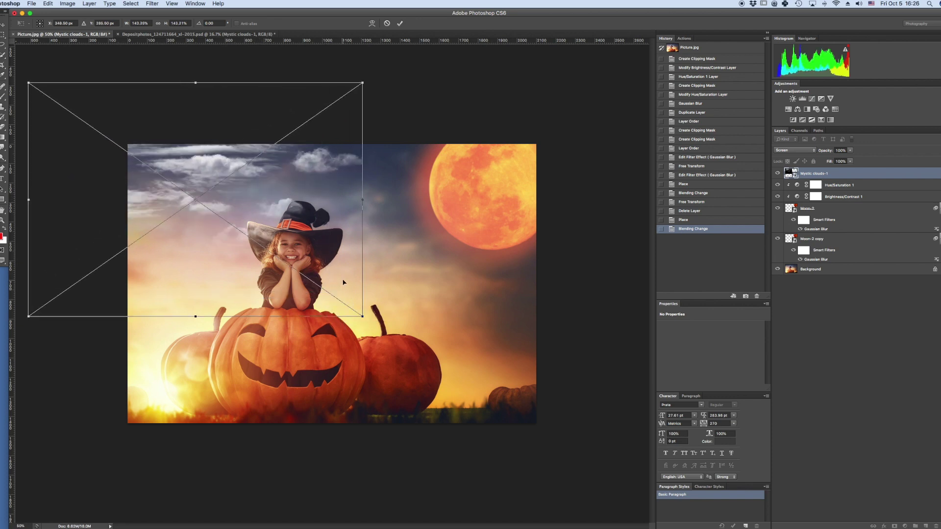
left_click_drag(342, 261, 328, 242)
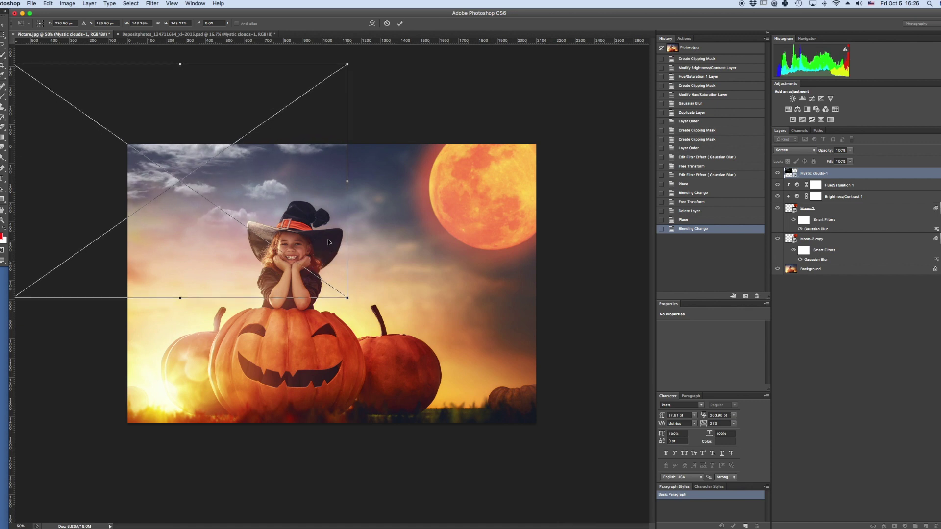
key("Return")
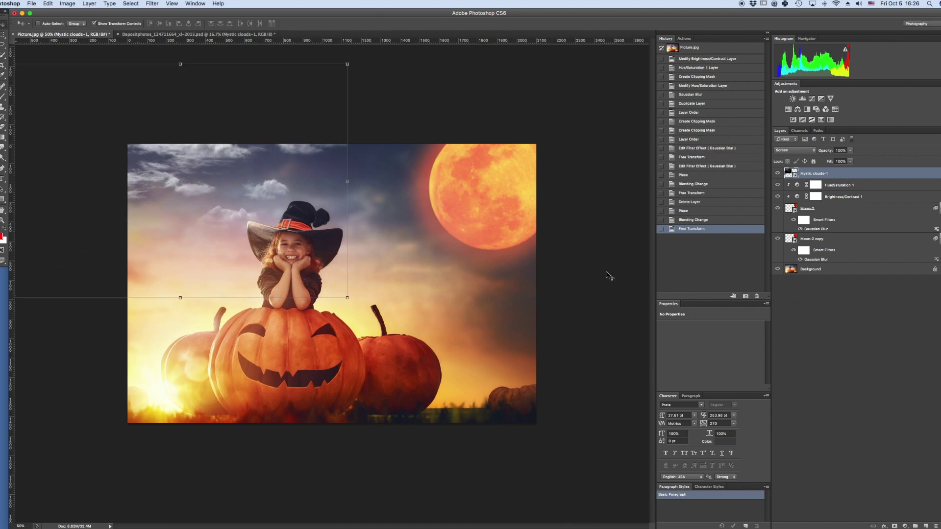
Place Cloud-5.jpg from the Halloween overlays folder into the picture and set its blend mode to Screen
left_click(4, 28)
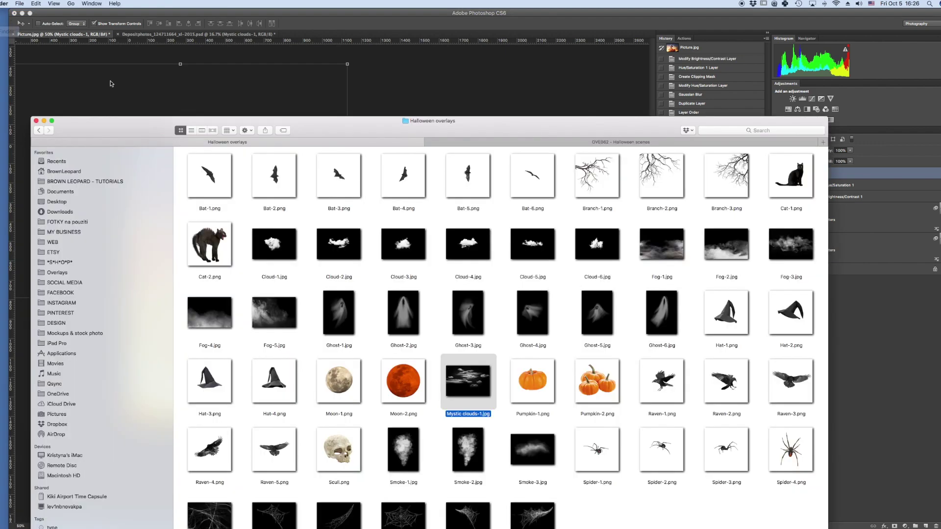
left_click(539, 259)
left_click_drag(541, 251, 528, 87)
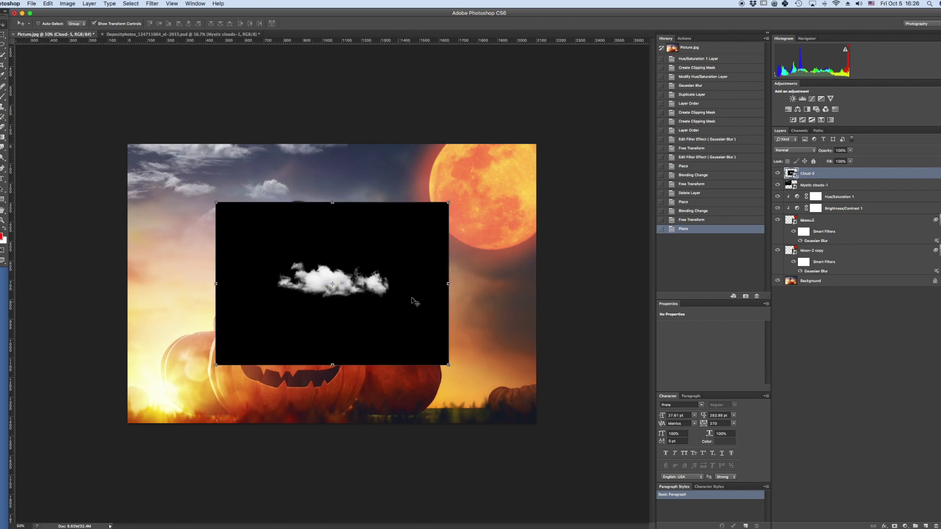
left_click(784, 151)
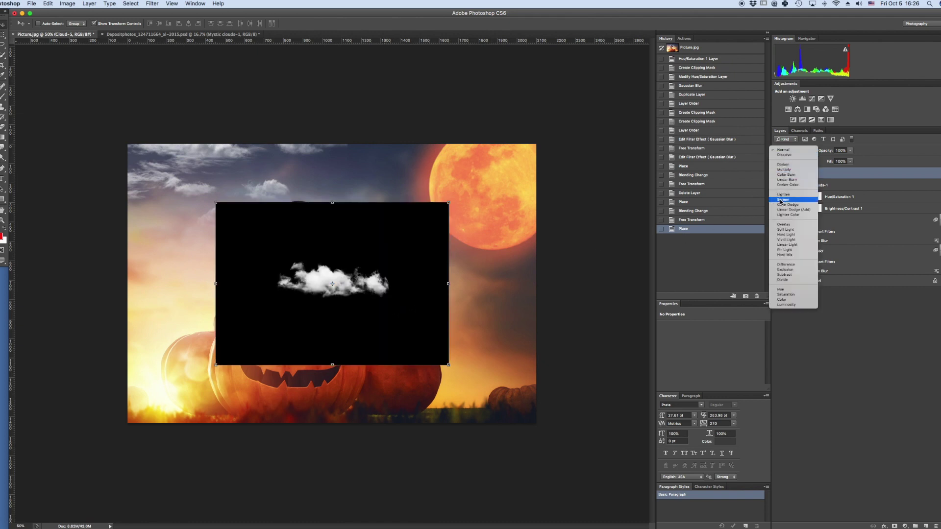
left_click(782, 201)
Enlarge the Cloud-5 overlay and position it in the sky so the cloud partly overlaps the moon
left_click_drag(451, 200, 542, 137)
left_click_drag(422, 252, 423, 185)
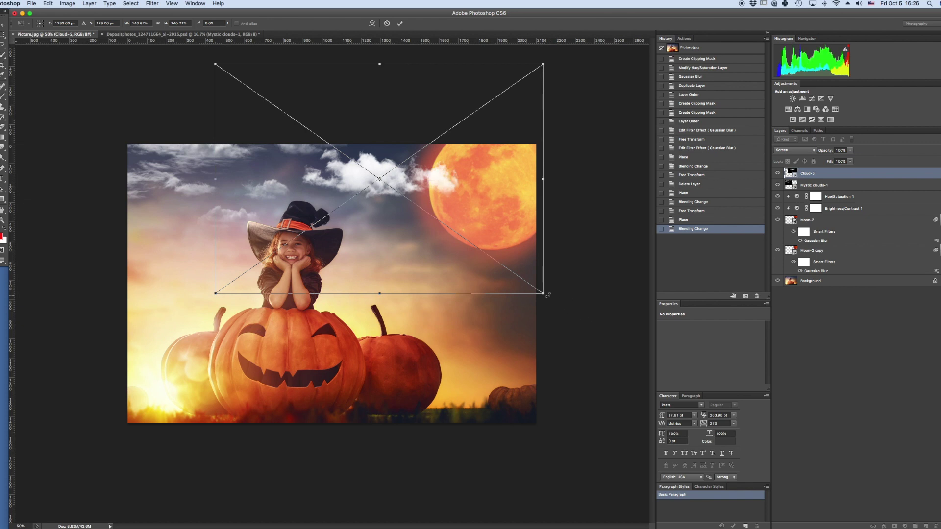
left_click_drag(552, 300, 578, 319)
left_click_drag(405, 244, 411, 237)
key("Return")
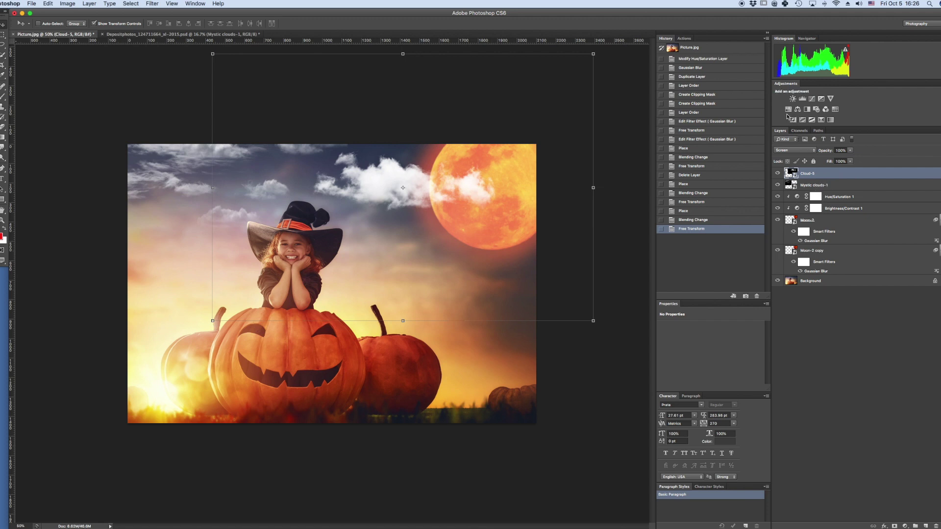
Add a Brightness/Contrast adjustment clipped to the Cloud-5 layer, lowering its brightness and setting contrast to -8
left_click(792, 99)
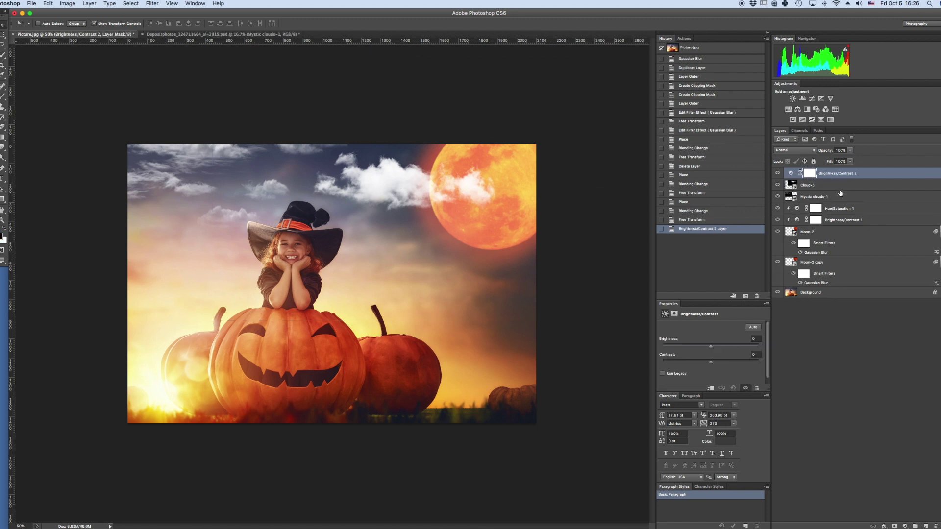
key("super+alt+g")
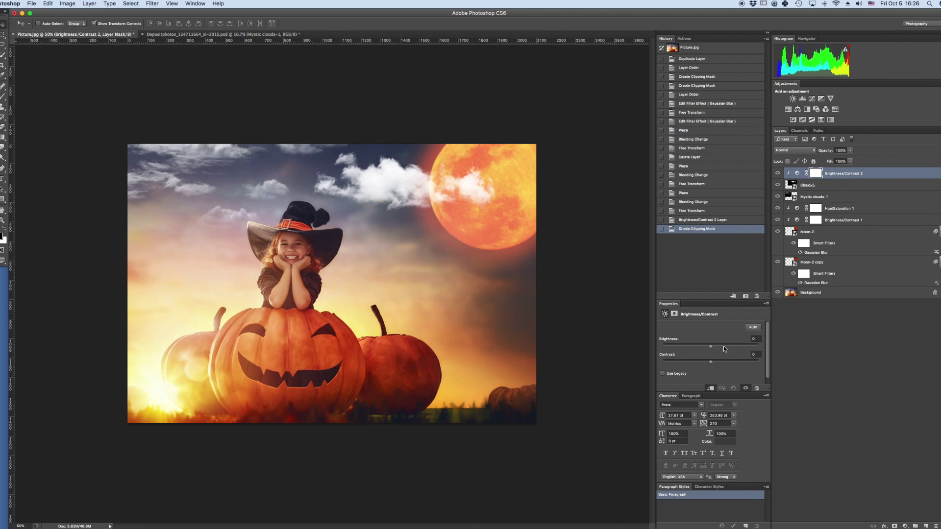
left_click_drag(724, 362, 695, 349)
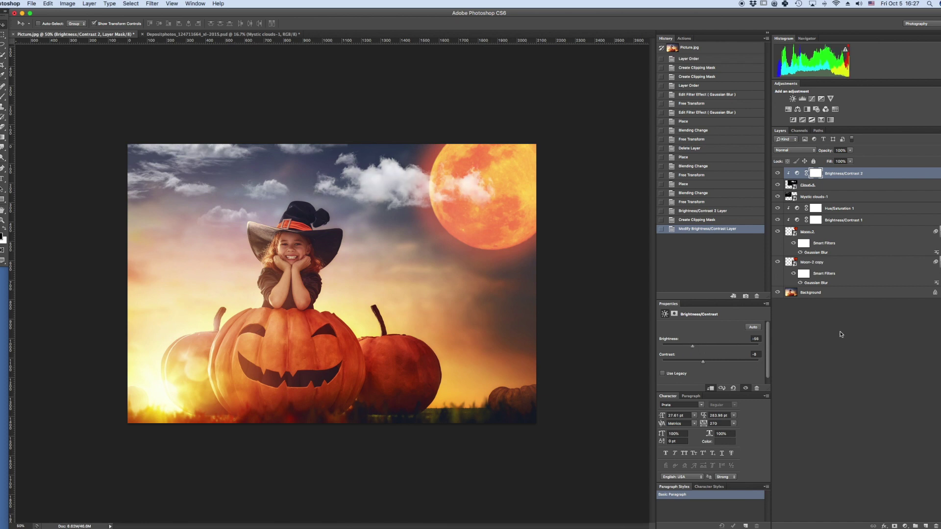
Move the Cloud-5 and Mystic clouds-1 layers with their Brightness/Contrast 2 adjustment below the moon layers, just above the Background
left_click(825, 186)
left_click(837, 192, "shift")
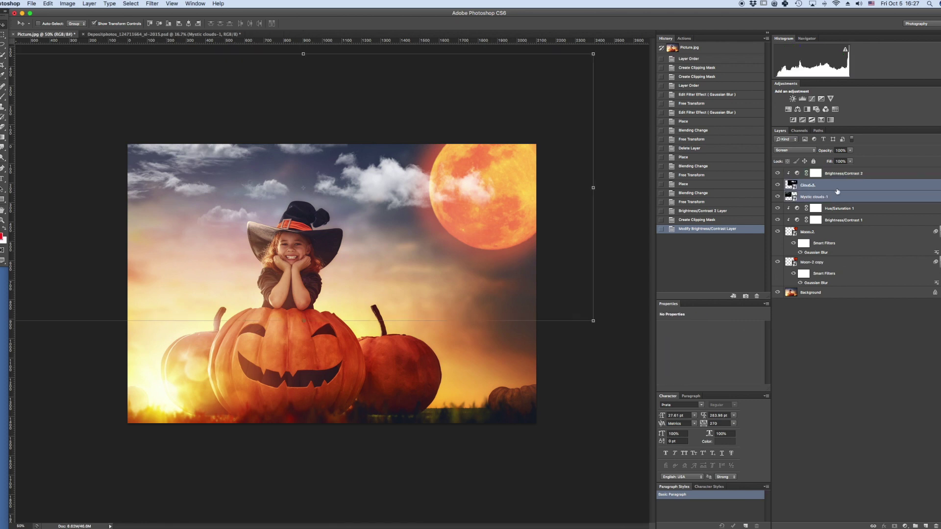
left_click(842, 174, "shift")
left_click_drag(837, 198, 815, 288)
Move the Mystic clouds-1 overlay slightly lower in the sky
left_click(816, 295)
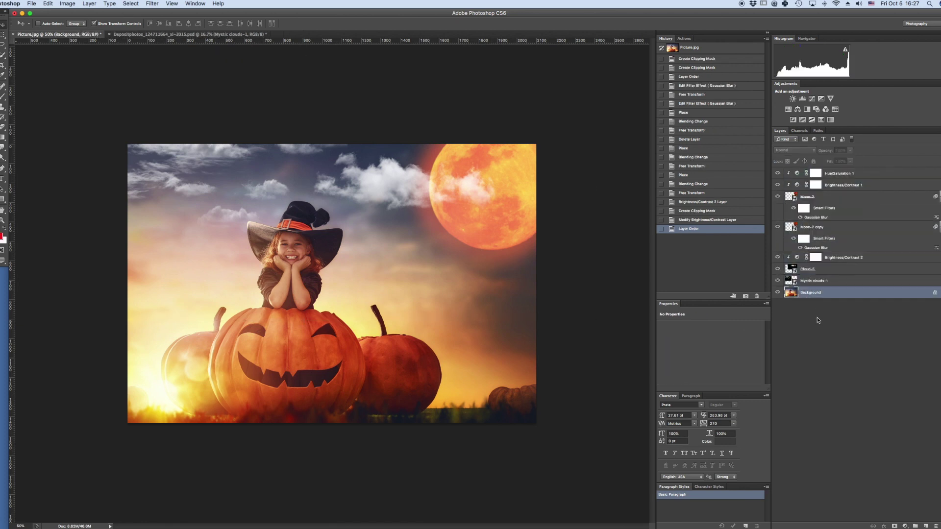
left_click(822, 281)
left_click_drag(320, 225, 315, 248)
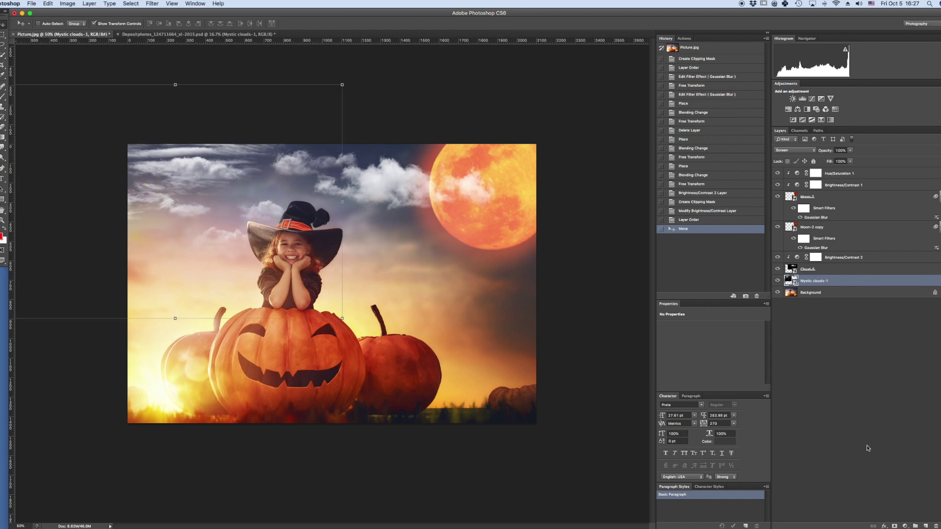
Add a layer mask to Mystic clouds-1 and paint out the clouds over the girl's face with a soft brush at 0% hardness
left_click(894, 526)
left_click(4, 97)
right_click(286, 229)
left_click(301, 265)
left_click_drag(314, 248, 321, 248)
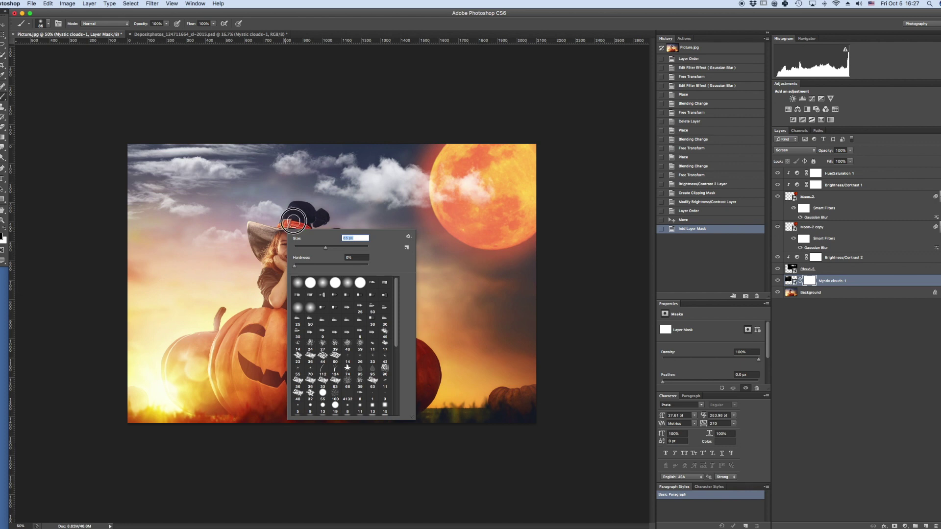
key("Return")
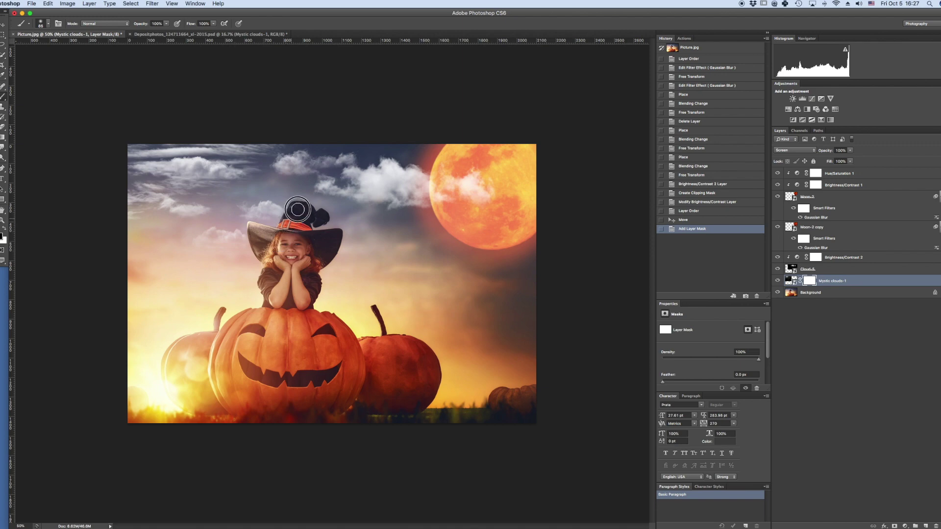
left_click(291, 257)
left_click(291, 258)
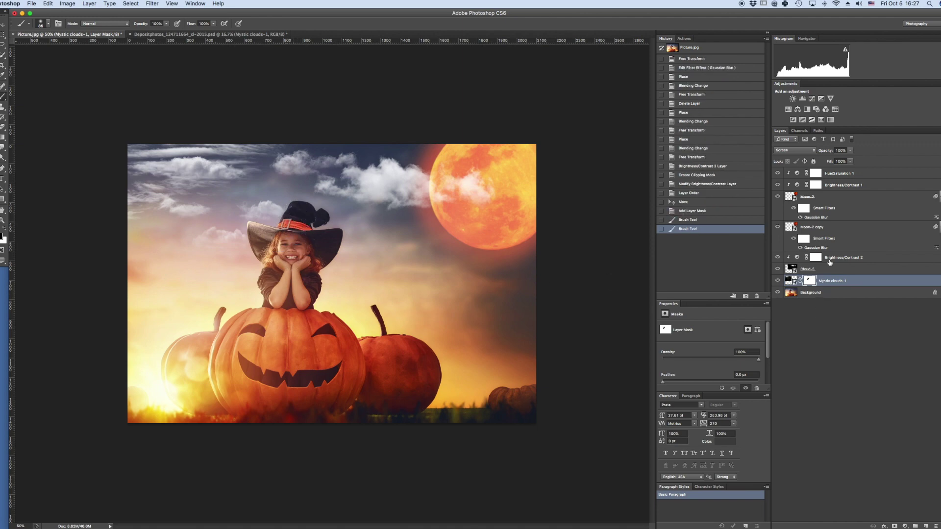
Place Bat-3.png, Bat-4.png and Bat-6.png from the Halloween overlays folder above the Hue/Saturation 1 layer
left_click(842, 175)
key("super+Tab")
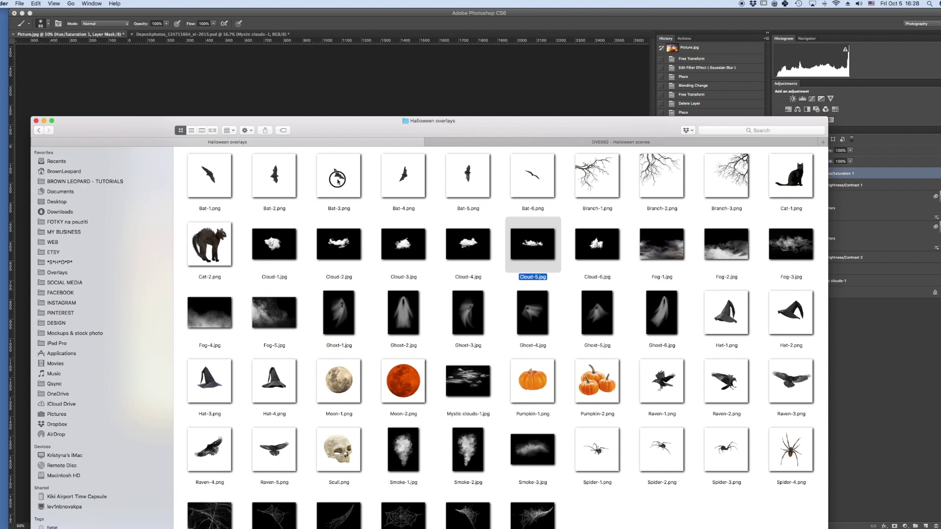
left_click(338, 180)
left_click(412, 185, "super")
left_click(547, 188, "super")
left_click_drag(547, 187, 536, 90)
key("Return")
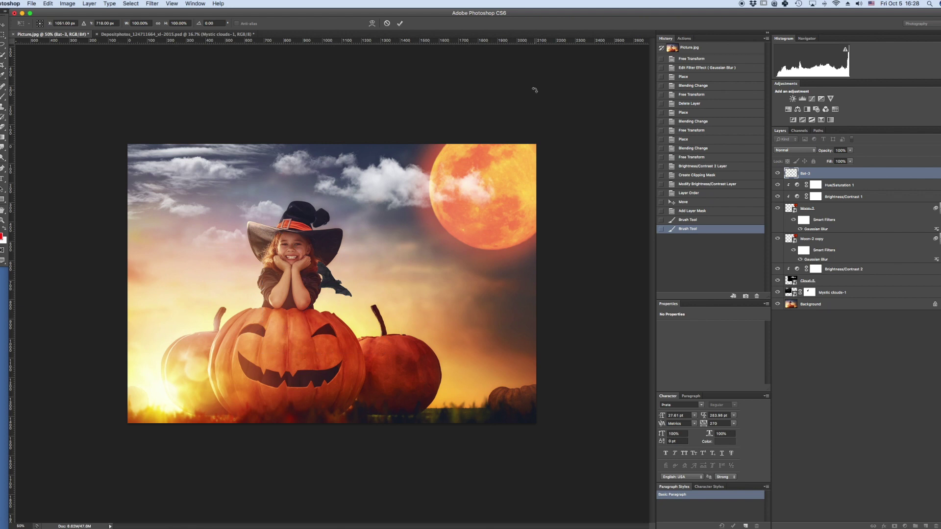
key("Return")
key("Return")
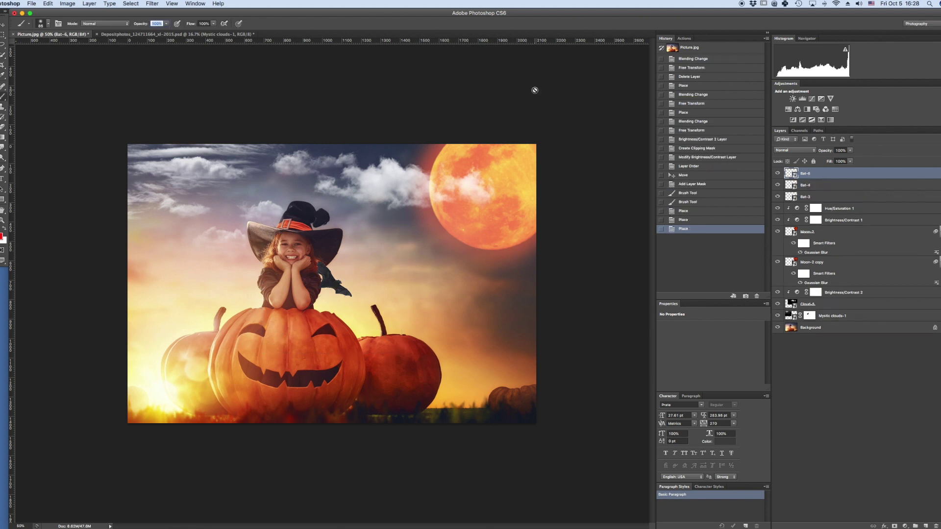
Move the three bat layers together up into the sky at the moon's left edge
left_click(809, 201, "shift")
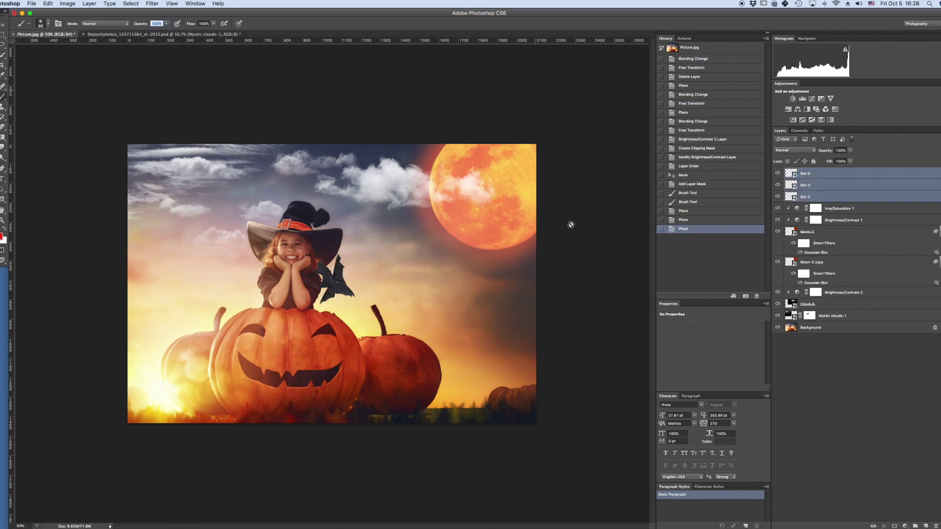
key("v")
left_click_drag(346, 290, 434, 210)
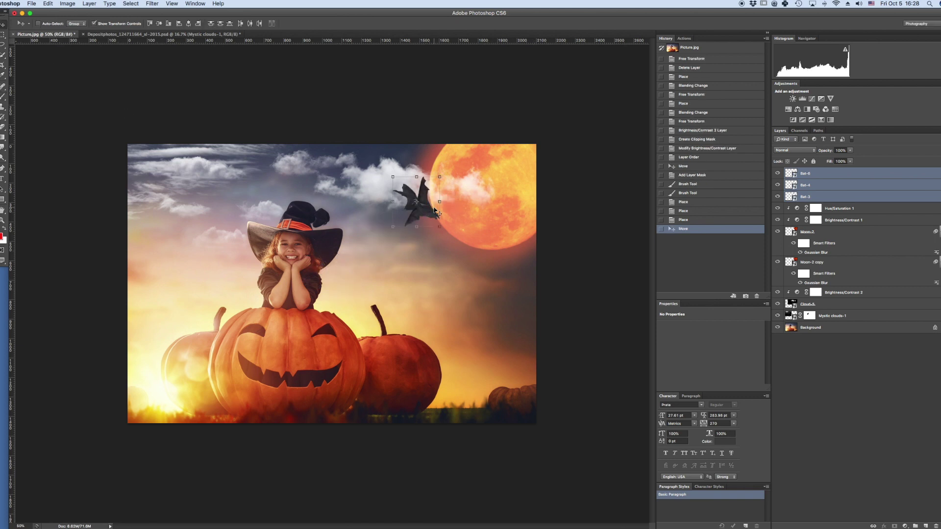
Move Bat-6 over the upper part of the moon and scale it down
left_click(810, 175)
left_click_drag(455, 276, 508, 209)
left_click(508, 209)
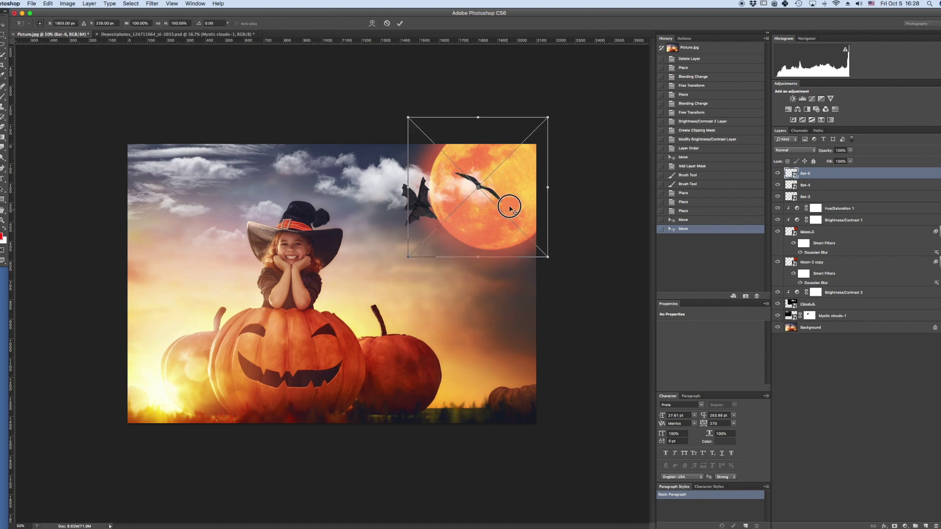
left_click_drag(559, 265, 535, 226)
key("Return")
Move Bat-4 over the lower part of the moon and rotate it with Free Transform
left_click(819, 187)
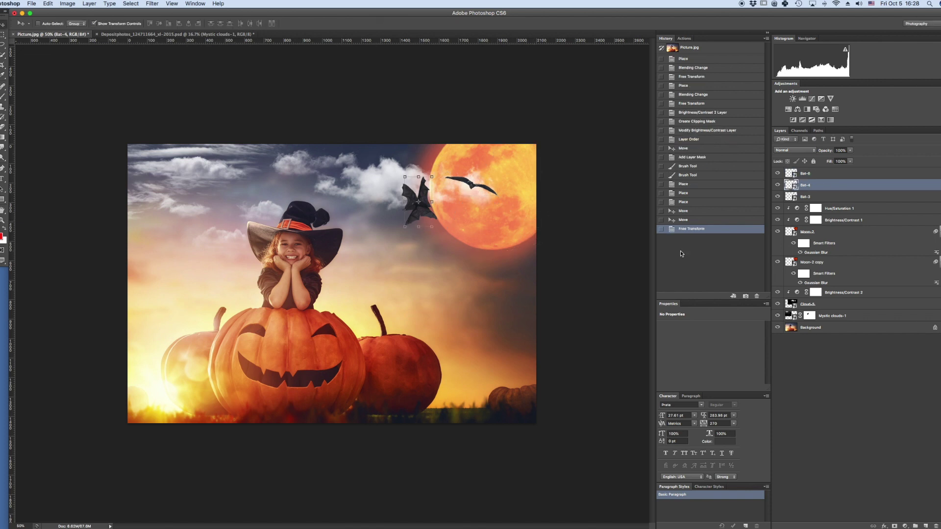
left_click_drag(445, 260, 492, 252)
key("ctrl+t")
key("Return")
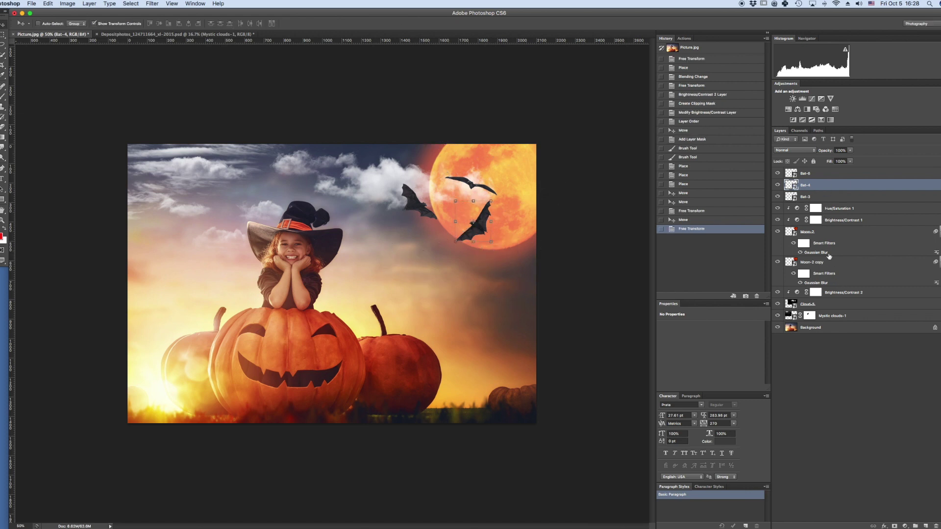
Enlarge the Moon-2 and Moon-2 copy layers together so the moon spreads further behind the bats
left_click(827, 235)
left_click(823, 265, "shift")
left_click_drag(393, 285, 366, 312)
left_click_drag(520, 192, 527, 184)
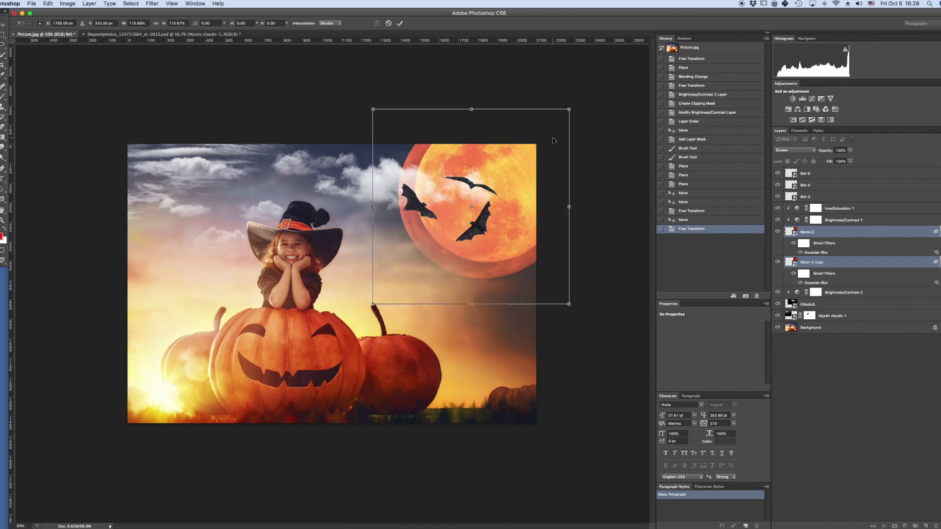
key("Return")
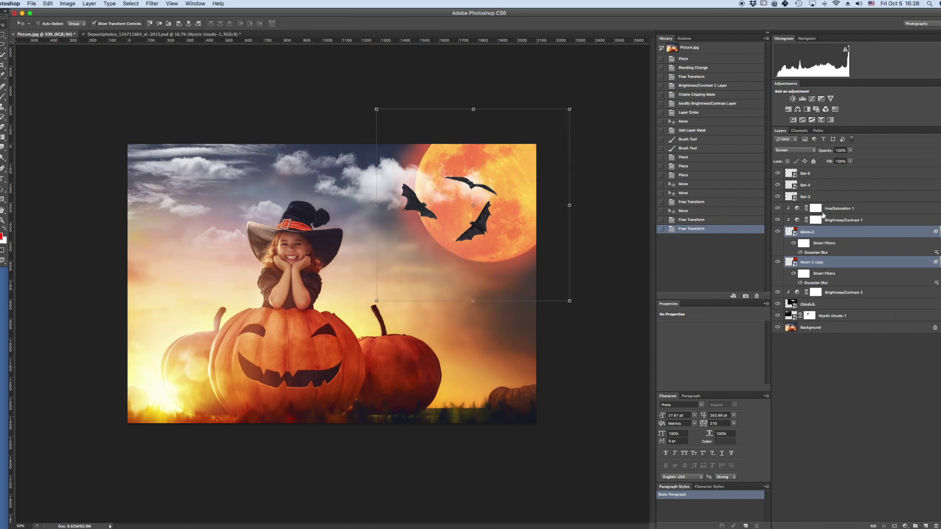
Move Bat-3 closer to the other bats so it overlaps the moon's left edge
left_click(814, 185)
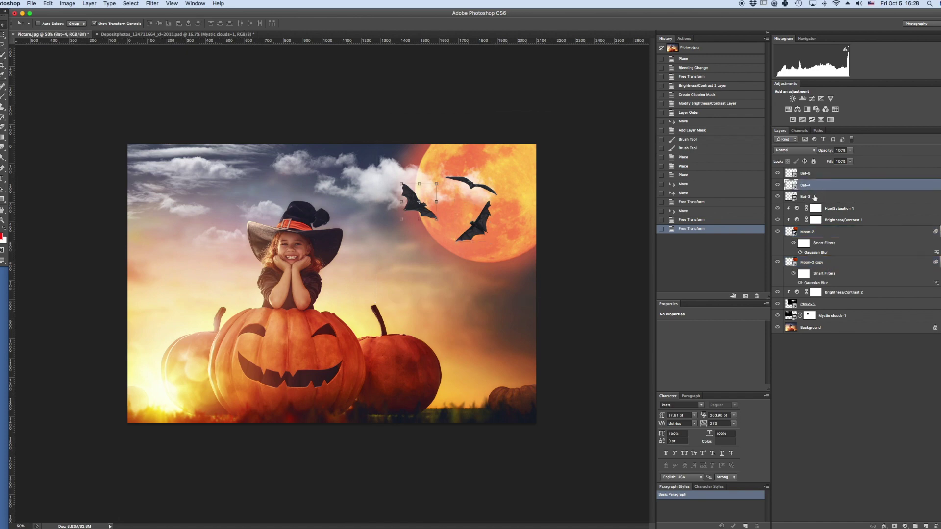
left_click(813, 197)
left_click_drag(419, 204, 436, 212)
key("Return")
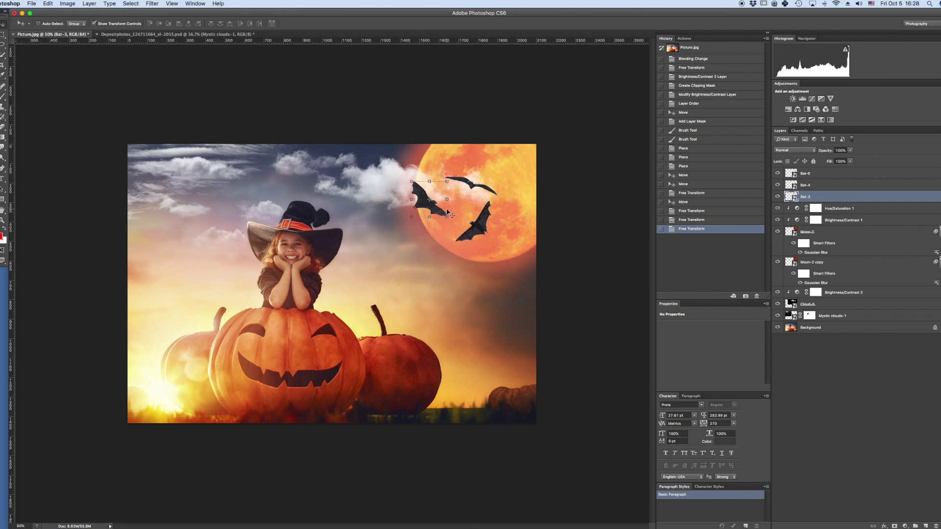
Apply a slight Gaussian Blur to the Bat-3 layer
double_click(805, 196)
key("Return")
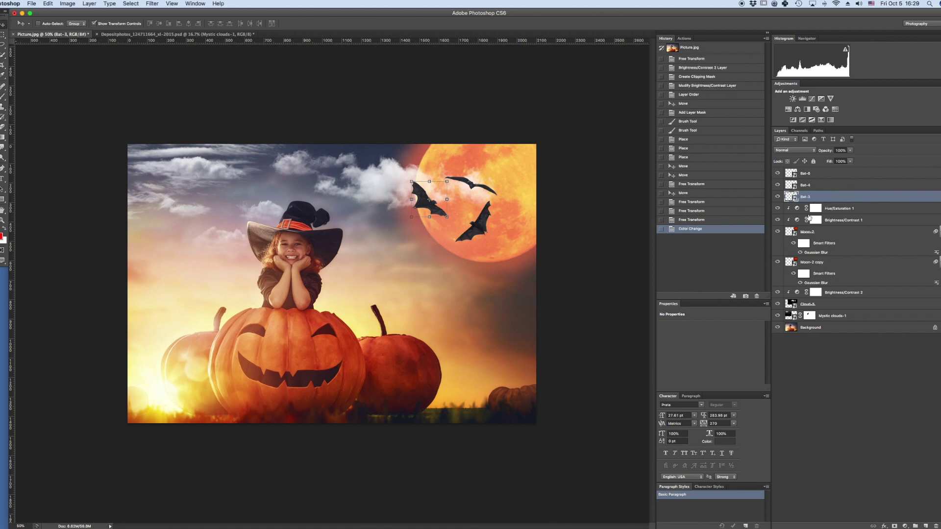
left_click(151, 4)
mouse_move(173, 95)
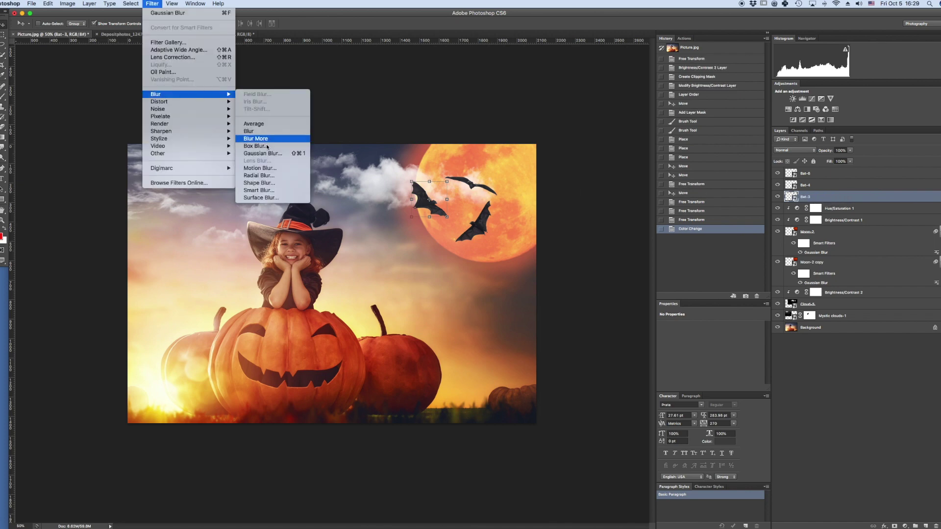
left_click(268, 154)
left_click_drag(596, 321, 589, 322)
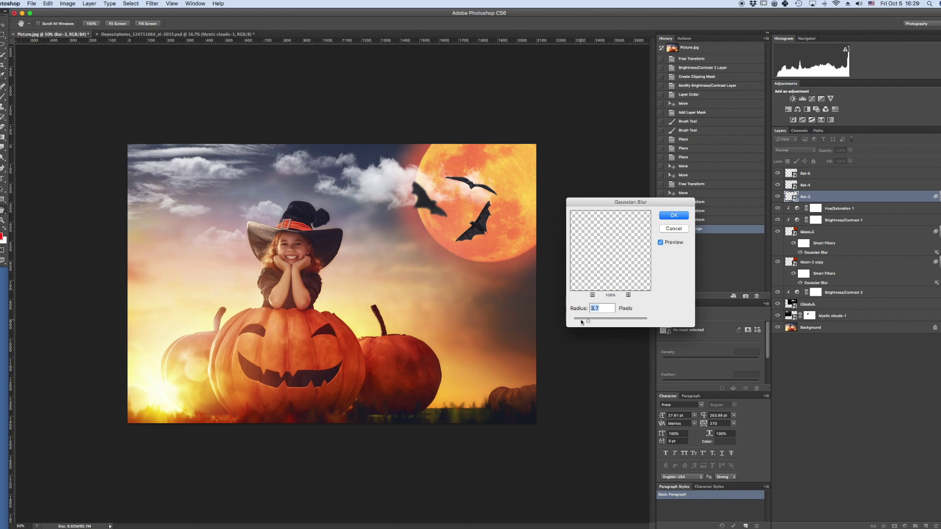
left_click_drag(583, 322, 579, 323)
left_click(672, 216)
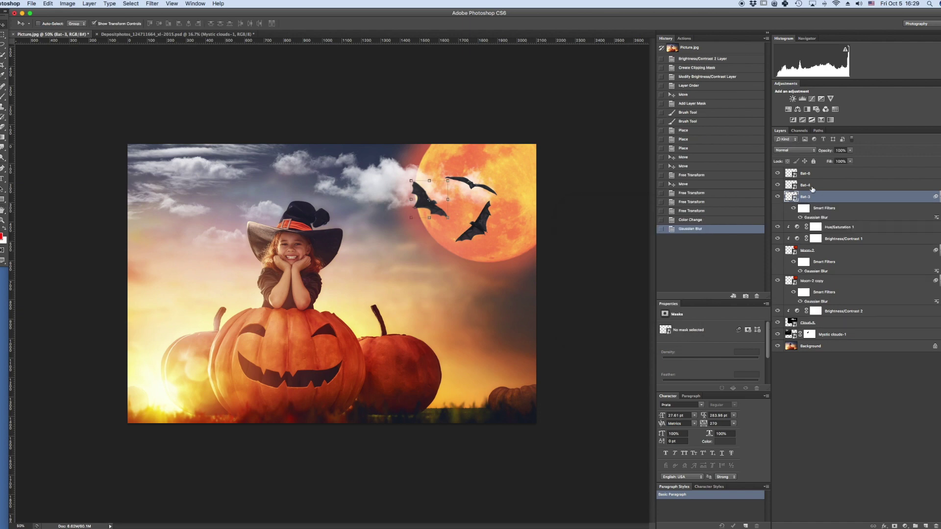
Apply a Gaussian Blur with a 1.3-pixel radius to the Bat-4 layer
left_click(810, 186)
left_click(152, 4)
left_click(154, 14)
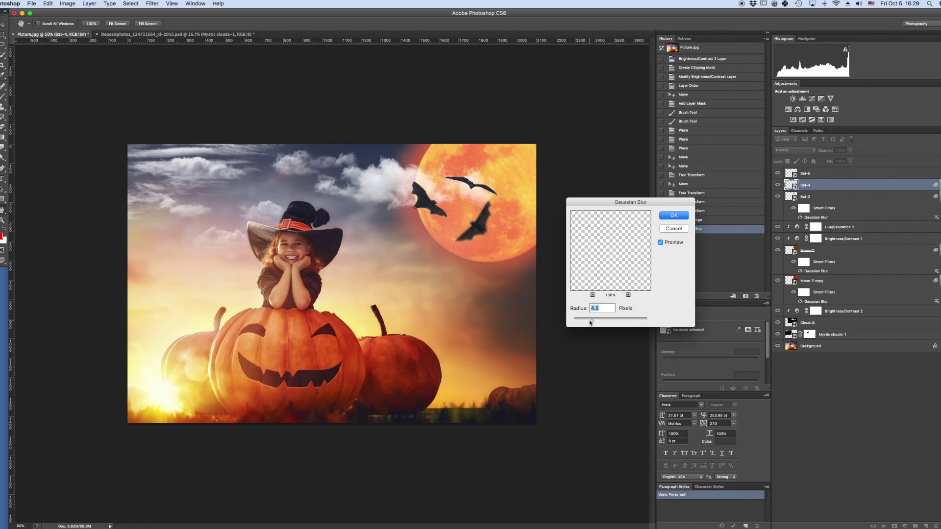
left_click_drag(578, 320, 584, 322)
left_click(670, 219)
Soften the Bat-6 layer with a slight Gaussian Blur
left_click(815, 174)
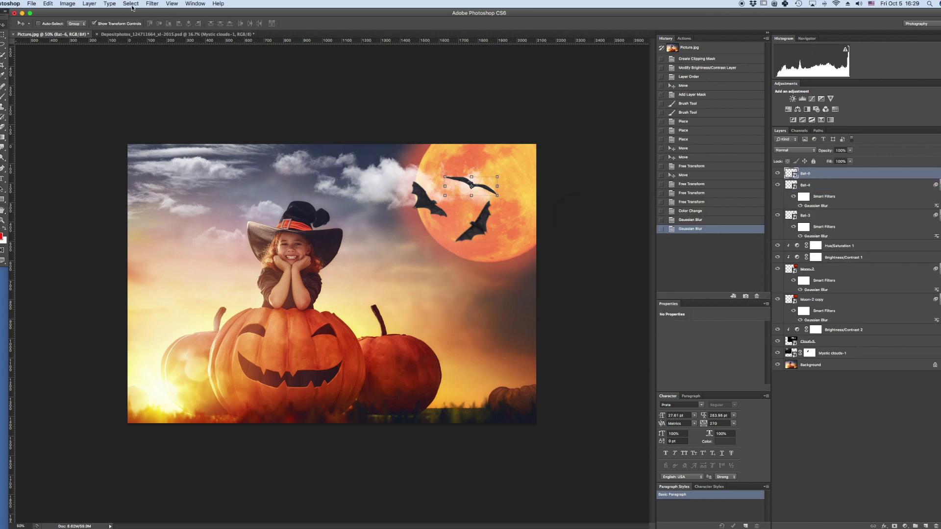
left_click(151, 4)
left_click(156, 14)
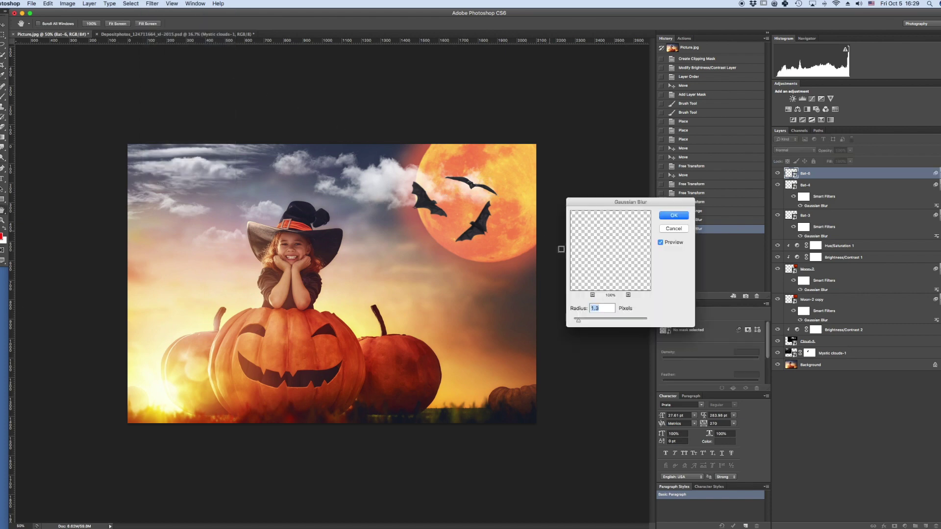
left_click_drag(579, 321, 582, 323)
left_click(672, 216)
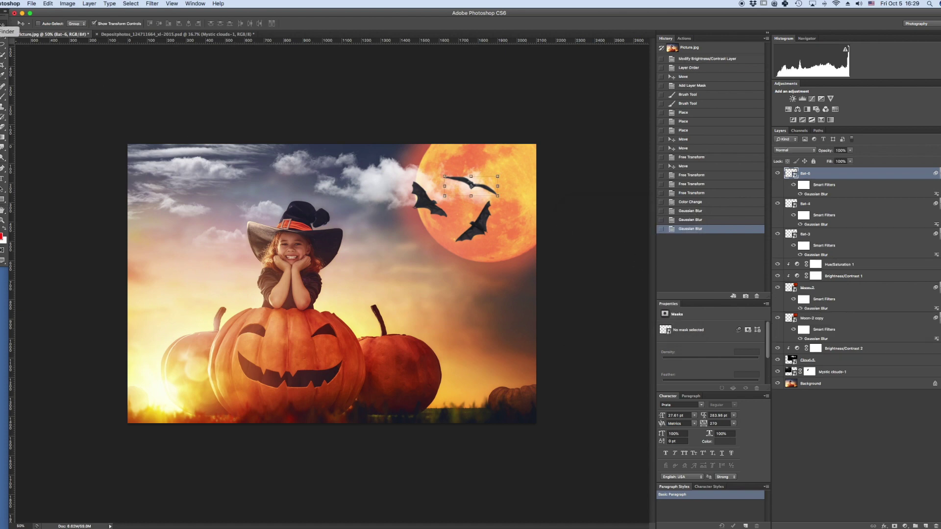
Place Fog-1.jpg from the Halloween overlays folder into the picture and set its blend mode to Screen
left_click(1, 32)
left_click_drag(661, 244, 523, 85)
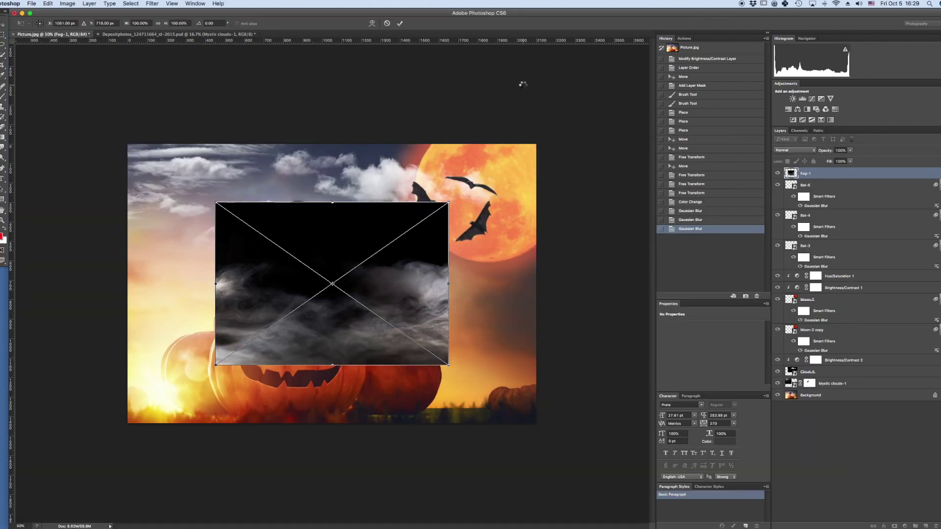
key("Return")
left_click(782, 153)
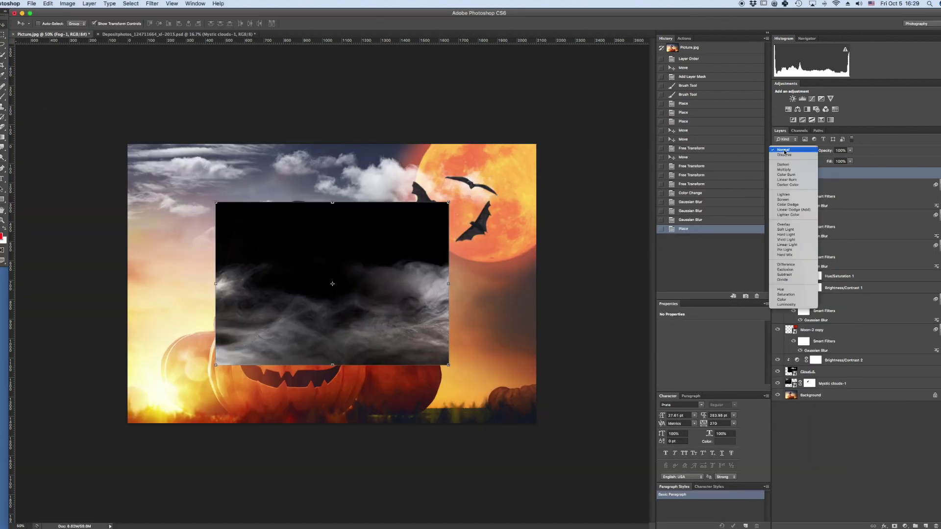
left_click(784, 199)
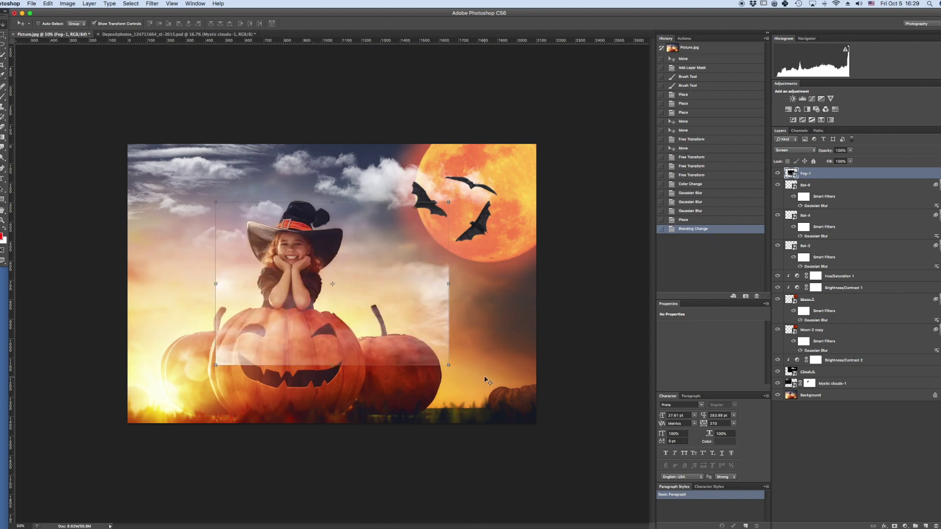
Scale the Fog-1 overlay to about 179% and position it across the picture's full width over the pumpkins and ground
left_click_drag(448, 365, 539, 429)
left_click_drag(214, 429, 124, 492)
left_click_drag(392, 405, 387, 381)
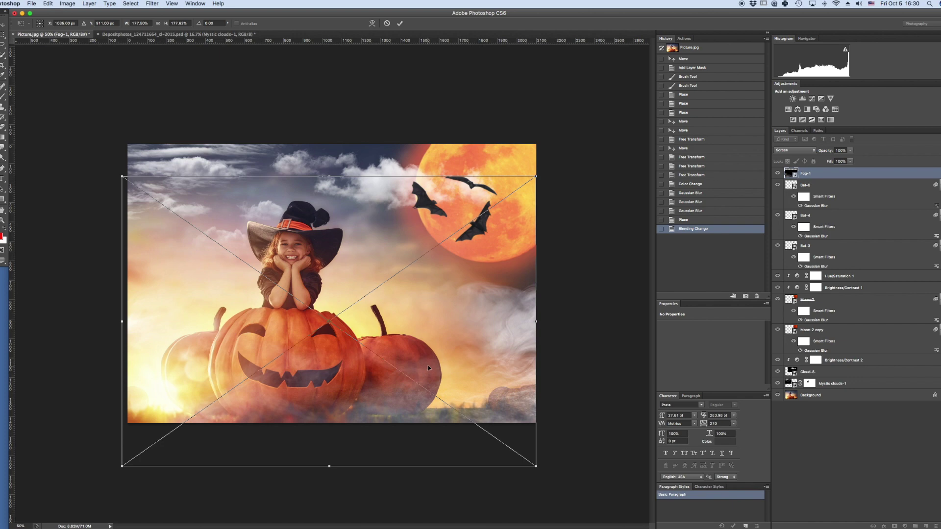
left_click_drag(537, 177, 540, 174)
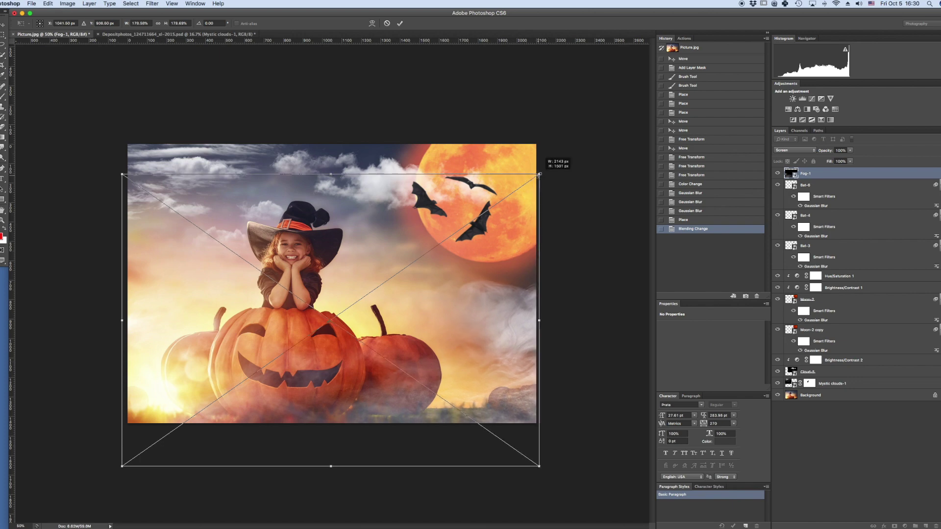
key("Return")
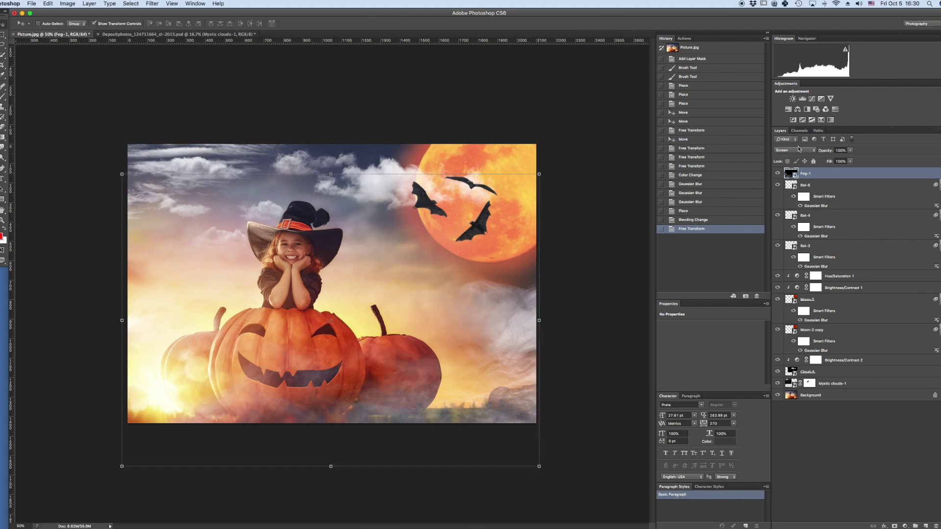
Add a Brightness/Contrast adjustment clipped to the Fog-1 layer with brightness about 56 and contrast about 55
left_click(792, 98)
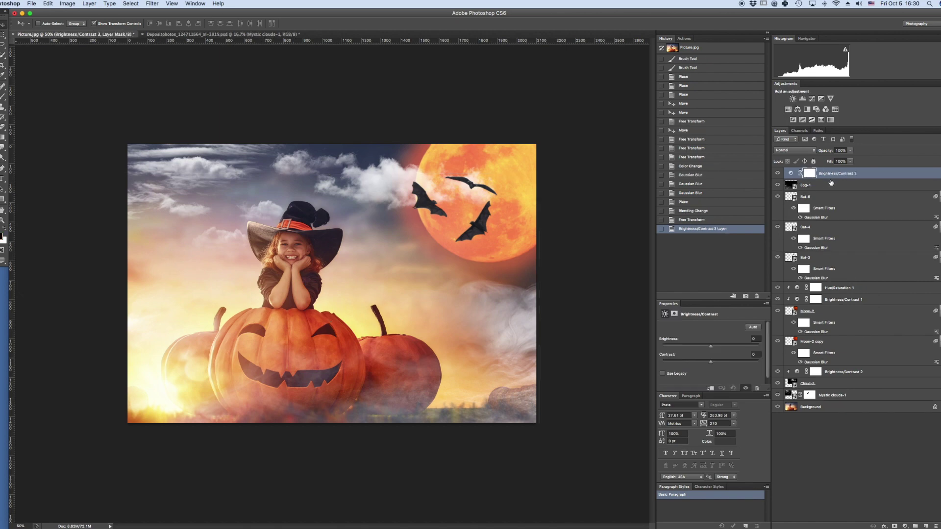
left_click(832, 180, "alt")
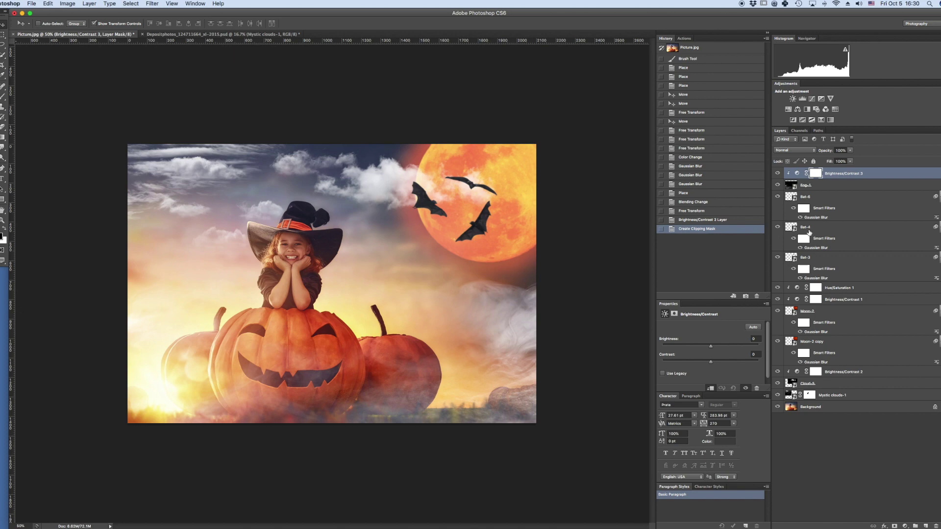
left_click_drag(710, 346, 727, 346)
left_click(729, 346)
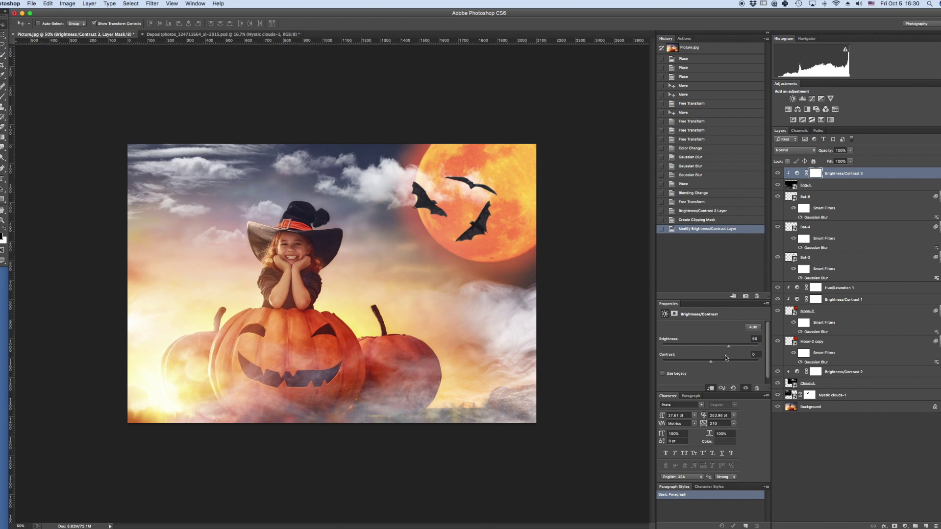
left_click_drag(710, 362, 741, 363)
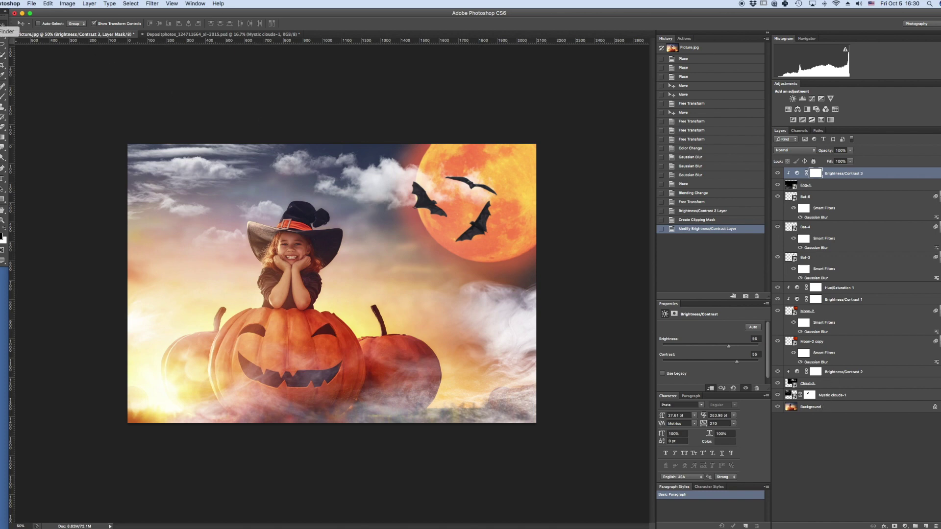
Place Branch-1.png and Branch-2.png from the Halloween overlays folder into the picture
left_click(5, 31)
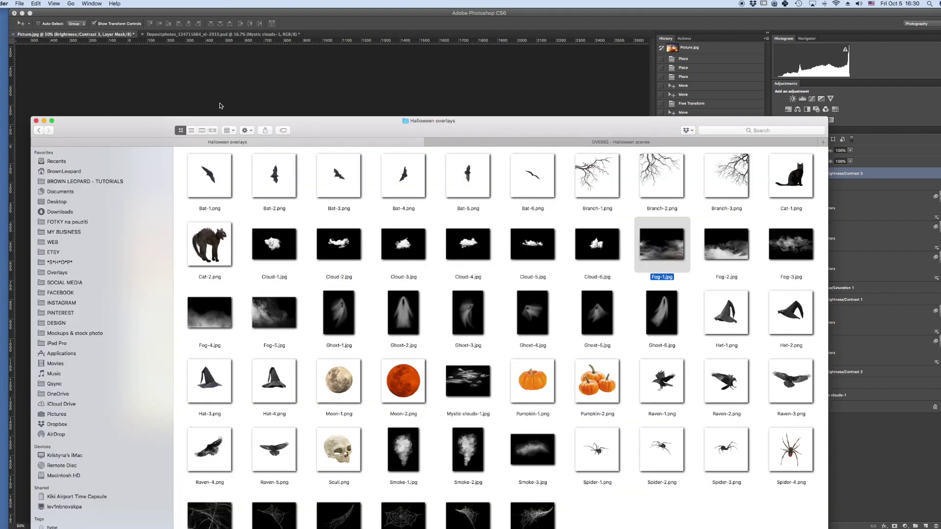
left_click(605, 183)
left_click(652, 184, "super")
left_click_drag(652, 184, 564, 77)
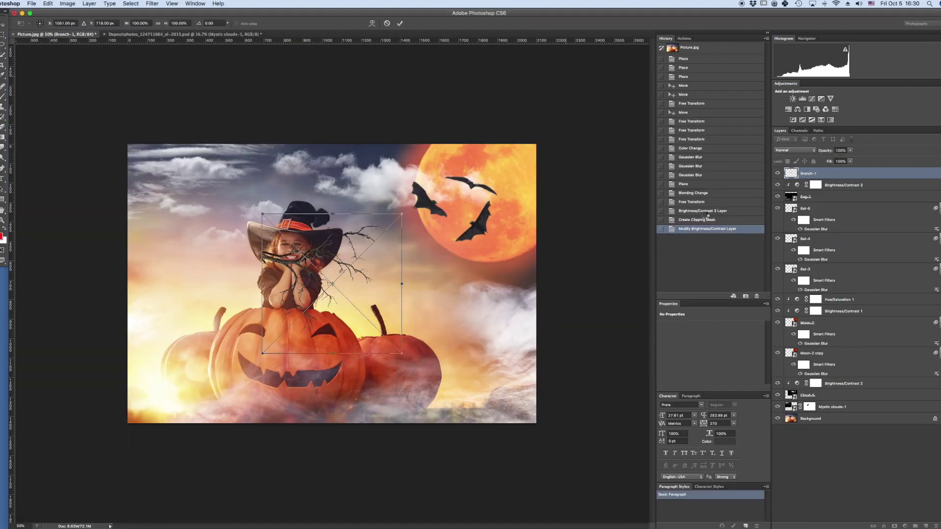
key("Return")
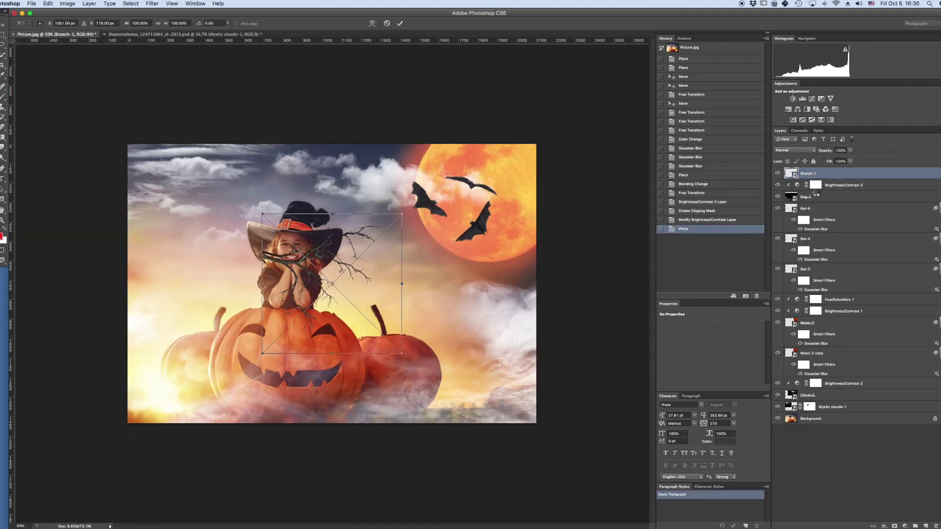
key("Return")
Move both branches together to the picture's upper-left corner and reorder the Branch-2 layer beneath Branch-1
left_click(824, 186, "shift")
left_click_drag(341, 269, 211, 185)
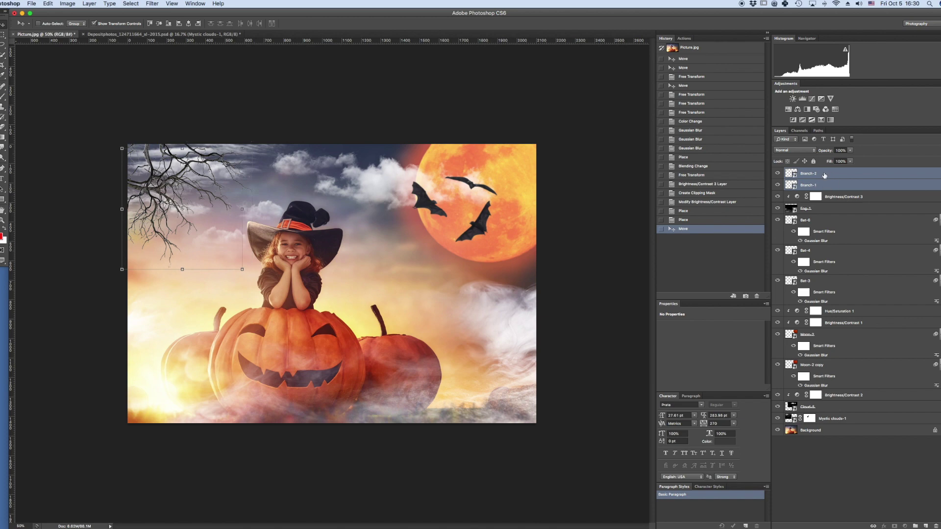
left_click(825, 186)
mouse_move(824, 186)
left_mouse_down()
mouse_move(827, 198)
mouse_move(828, 187)
left_mouse_up()
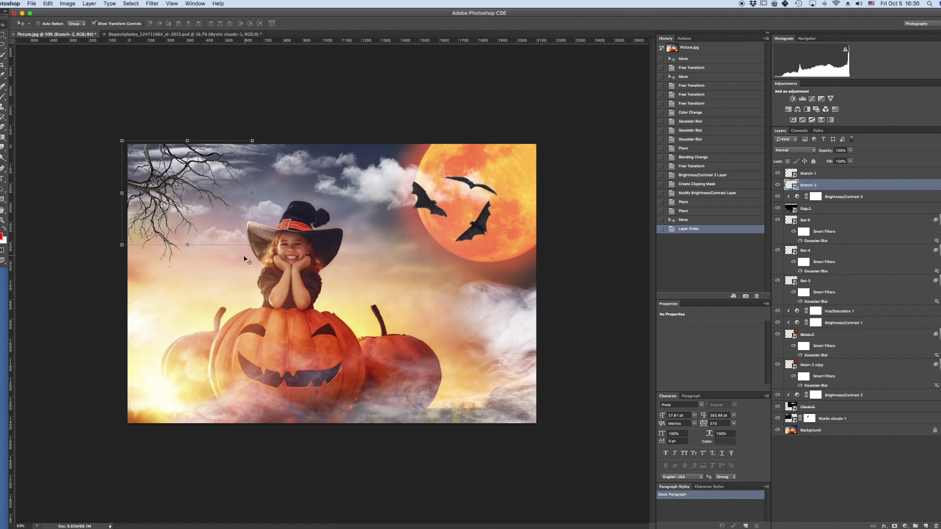
Scale up Branch-2 proportionally so it hangs from the picture's upper-left corner down toward the girl's hat
left_click_drag(252, 244, 297, 311)
left_click_drag(142, 163, 112, 139)
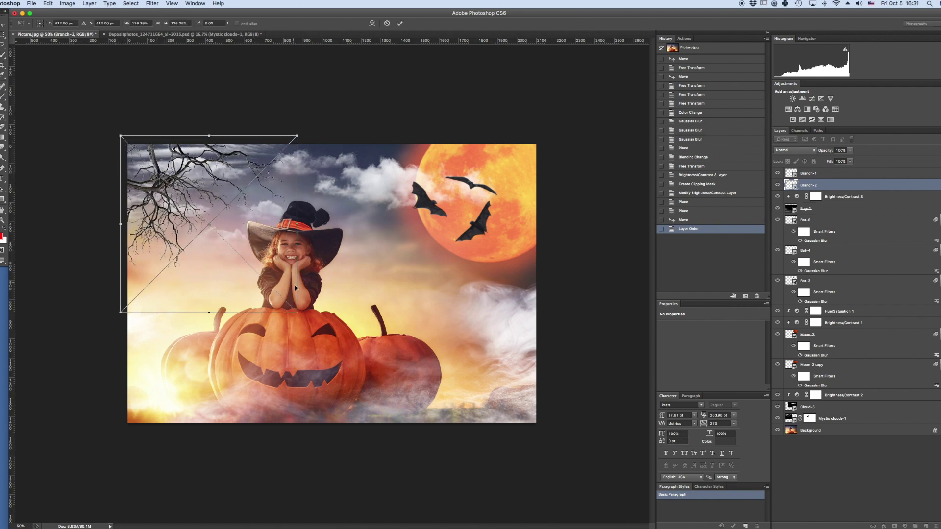
left_click_drag(295, 311, 324, 332)
key("Return")
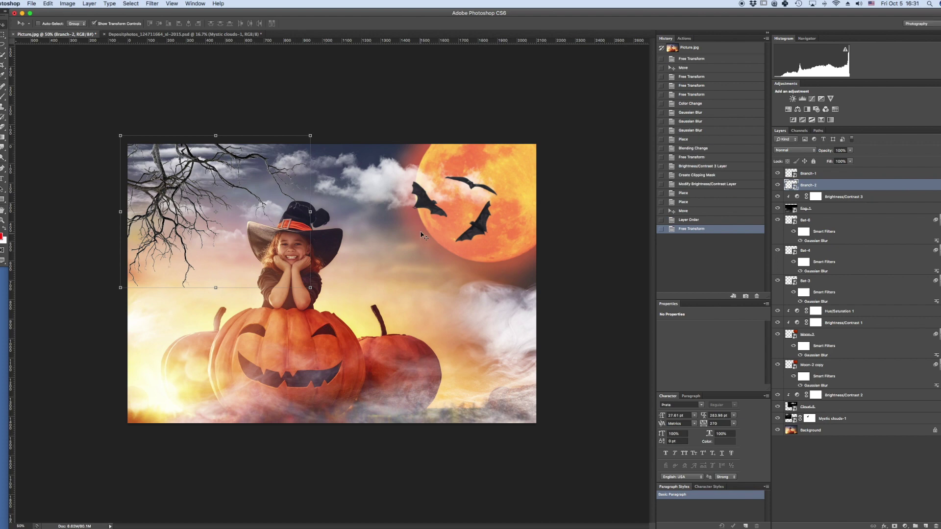
Apply a Gaussian Blur with a 4.2-pixel radius to the Branch-2 layer
left_click(156, 5)
left_click(162, 13)
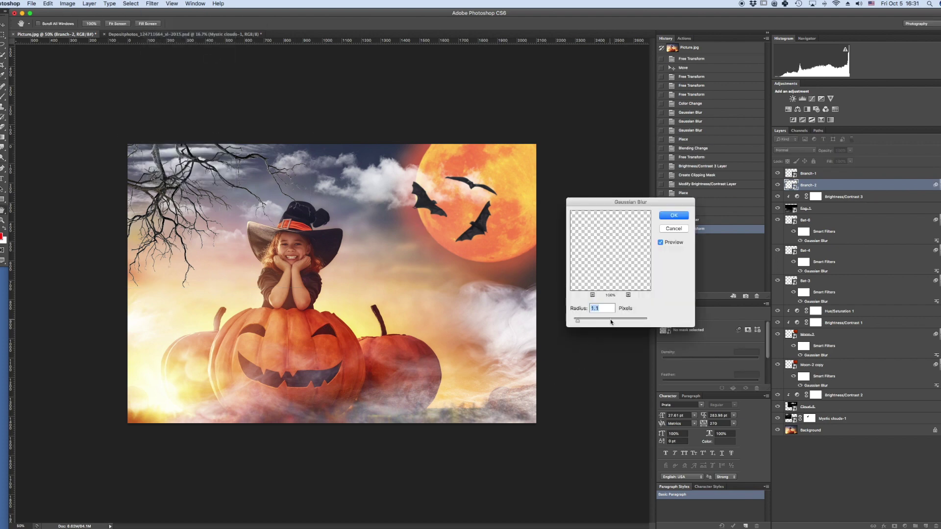
left_click_drag(617, 319, 592, 322)
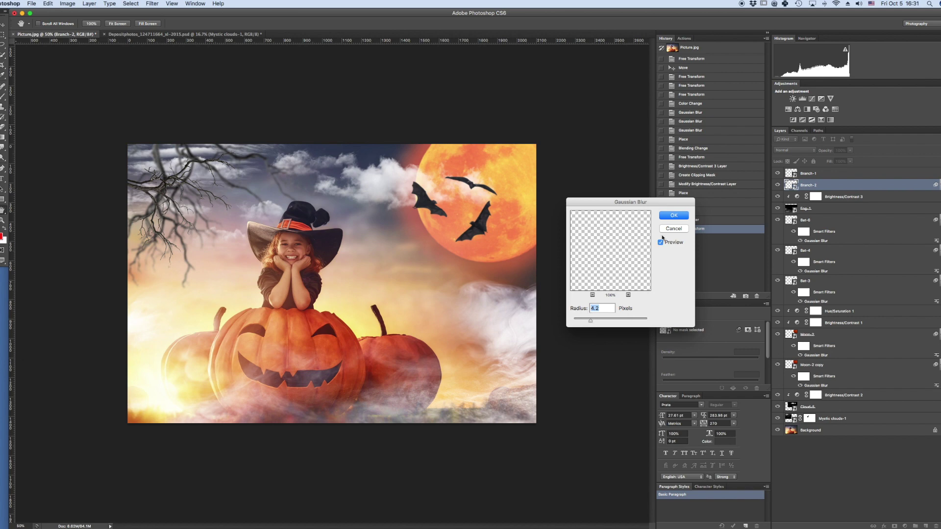
left_click(672, 216)
Enlarge the blurred Branch-2 slightly more and shift it inward within the picture's upper-left corner
key("ctrl+t")
left_click_drag(317, 296, 322, 300)
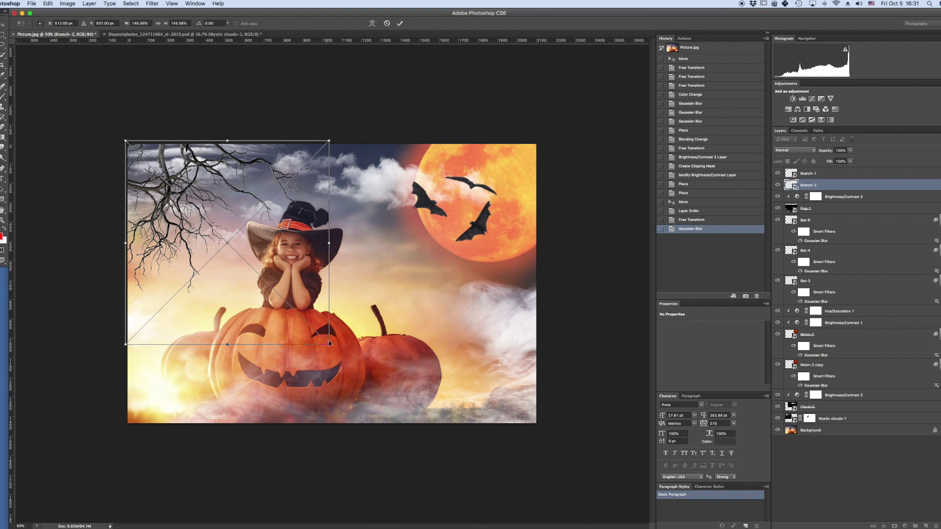
left_click_drag(330, 343, 344, 360)
key("Return")
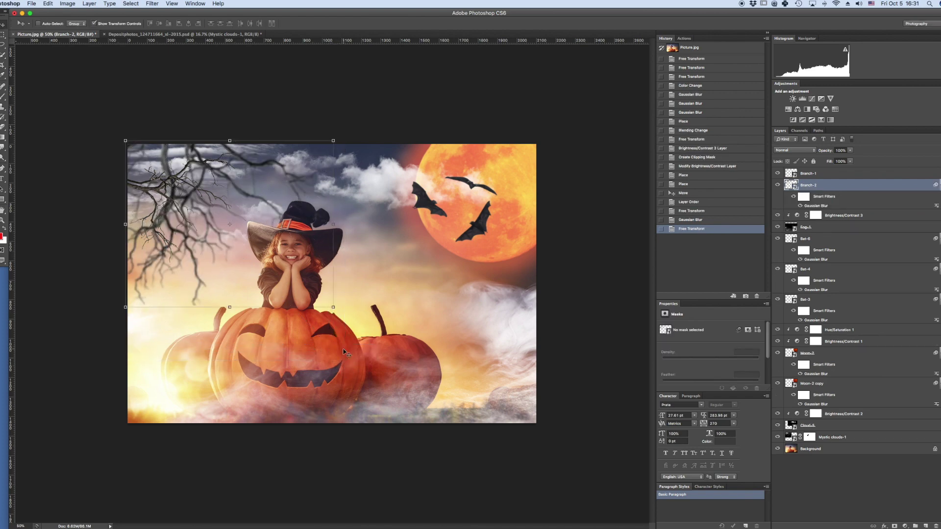
Enlarge and rotate Branch-1, positioning it over Branch-2 so its twigs reach from the upper-left corner above the girl's hat
left_click(816, 174)
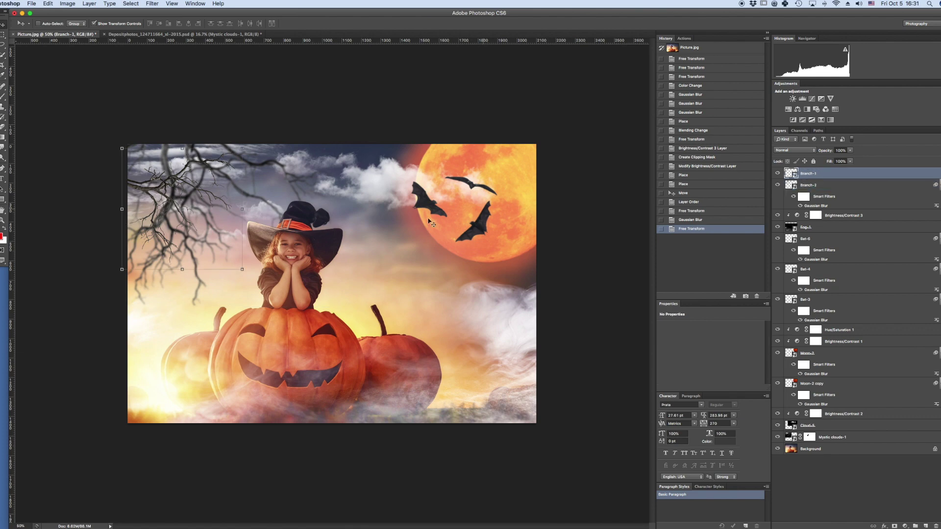
left_click_drag(244, 270, 275, 280)
left_click_drag(277, 141, 285, 132)
left_click_drag(139, 286, 111, 305)
left_click_drag(286, 307, 305, 327)
left_click_drag(283, 276, 281, 251)
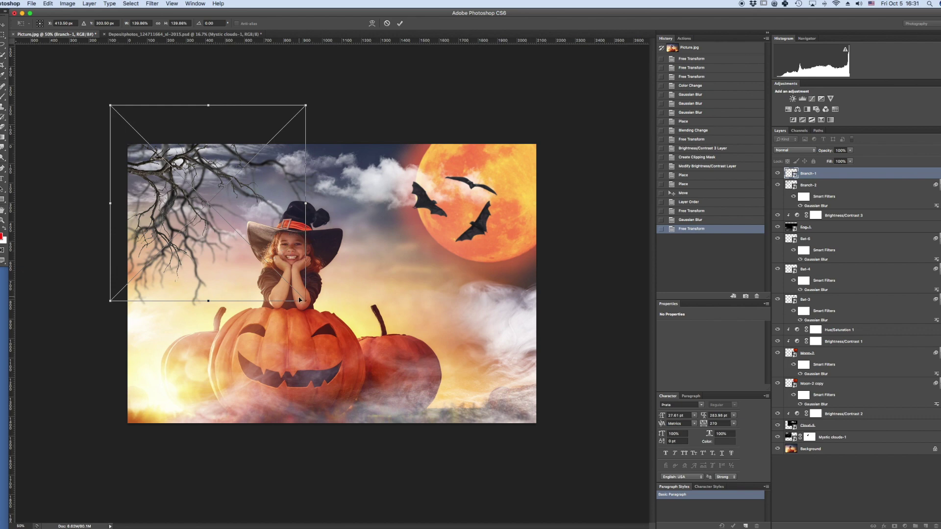
mouse_move(305, 300)
left_mouse_down()
mouse_move(337, 332)
mouse_move(347, 318)
mouse_move(342, 326)
mouse_move(288, 306)
left_mouse_up()
left_click_drag(285, 268, 261, 266)
left_click_drag(270, 360, 276, 372)
left_click_drag(357, 284, 352, 299)
key("Return")
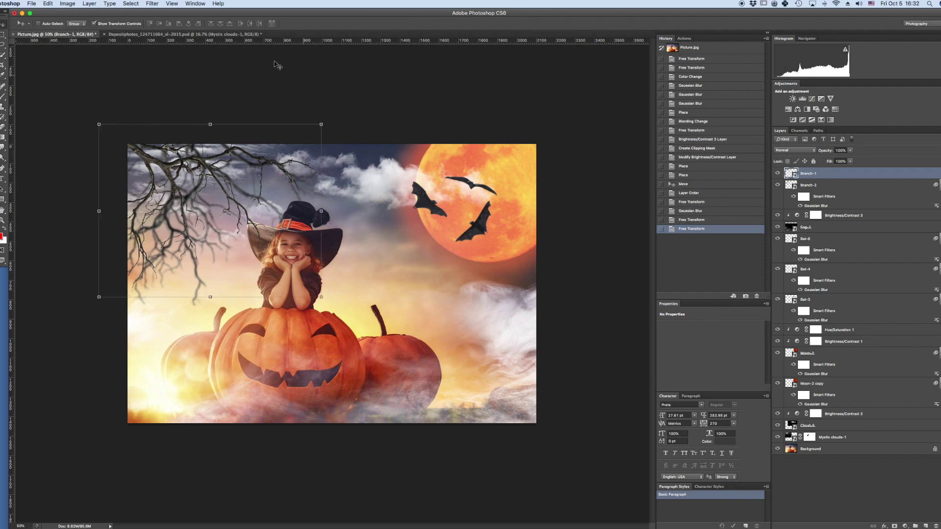
Apply a Gaussian Blur with a 1.6-pixel radius to the Branch-1 layer
left_click(155, 4)
left_click(162, 12)
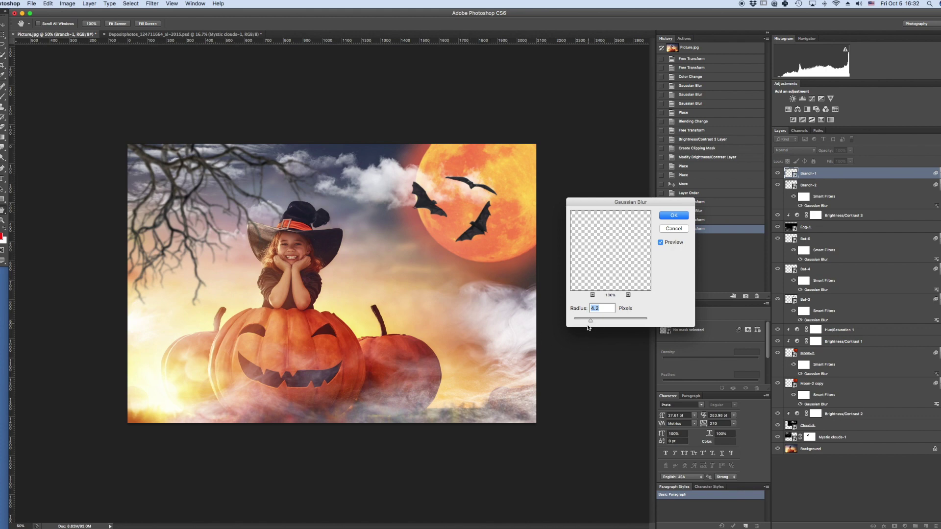
left_click_drag(580, 323, 582, 323)
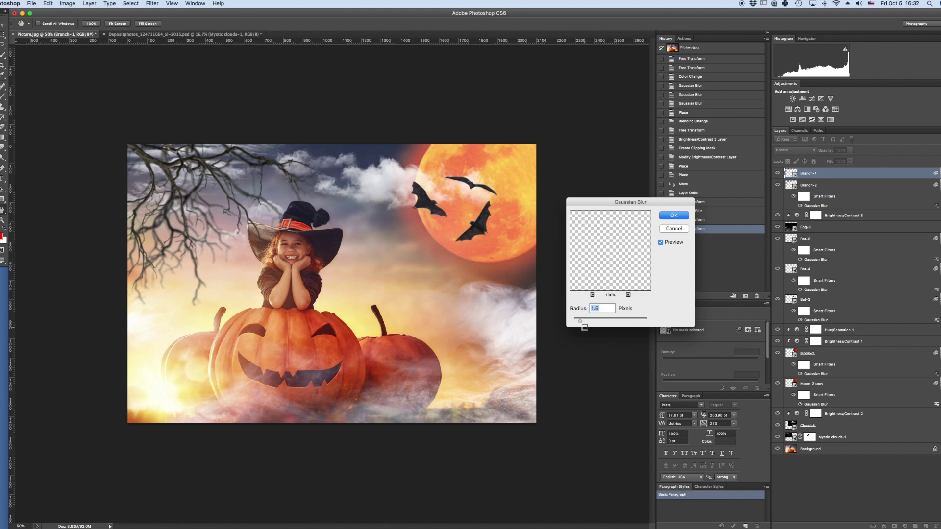
left_click(672, 217)
Enlarge Branch-1 to about 177% and adjust its position across the picture's upper-left corner
left_click_drag(246, 250, 266, 277)
key("super+t")
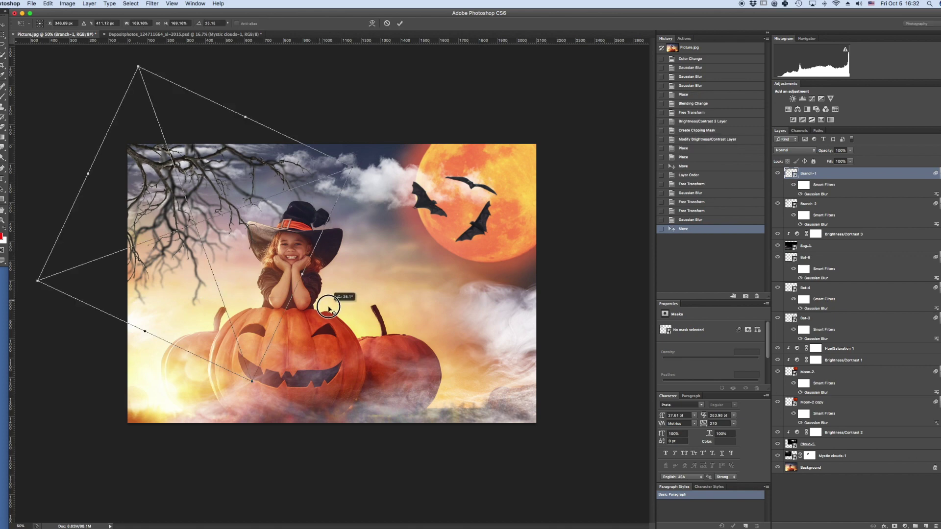
left_click_drag(252, 382, 256, 393)
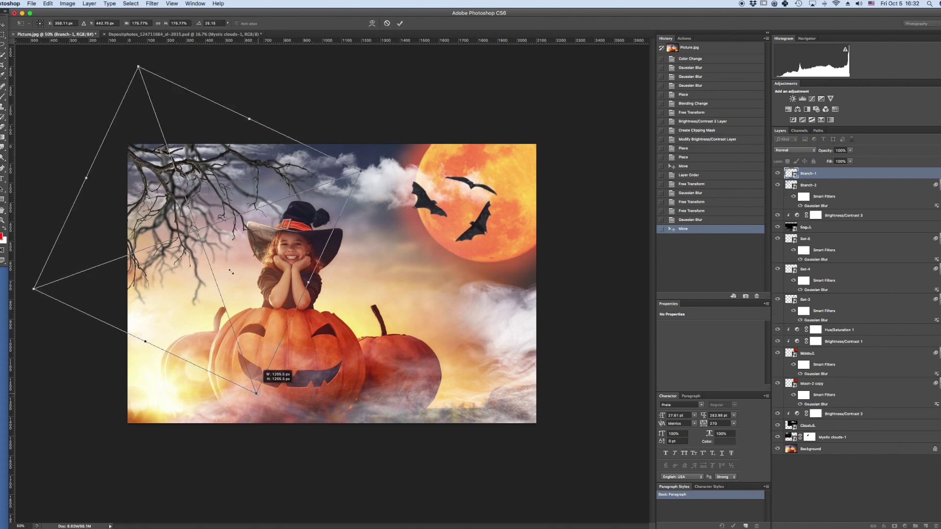
left_click_drag(373, 172, 372, 184)
left_click_drag(265, 213, 261, 208)
key("Return")
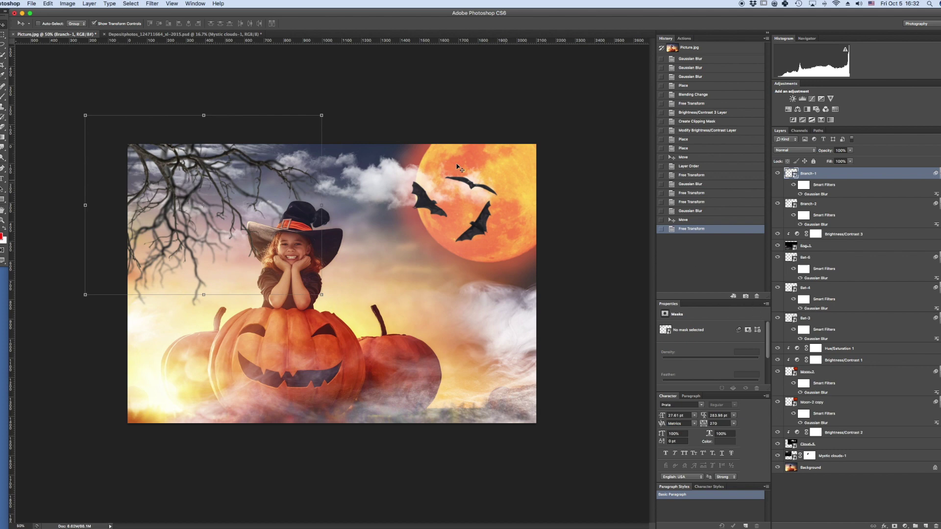
Place Cat-1.png from the Halloween overlays folder and position the cat on the ground beside the right-hand pumpkin
left_click(1, 31)
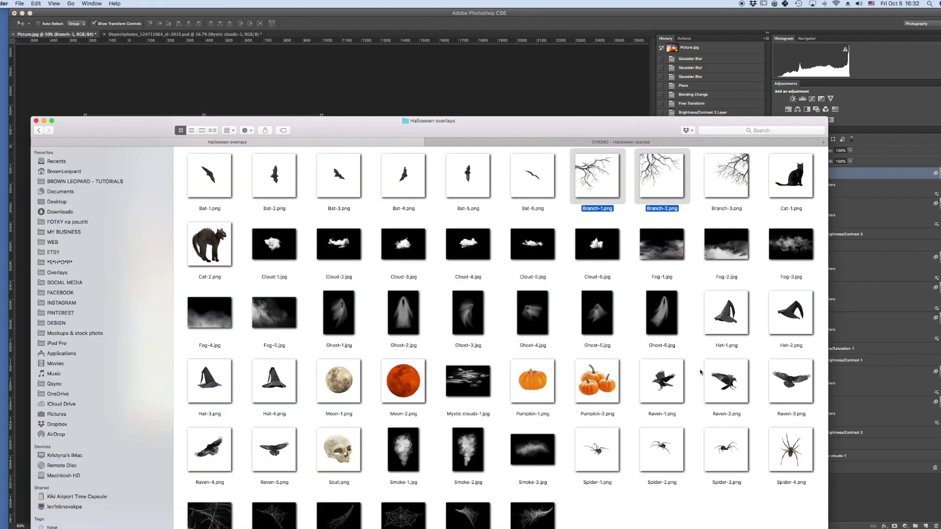
left_click_drag(798, 189, 610, 74)
key("Return")
left_click_drag(357, 289, 446, 382)
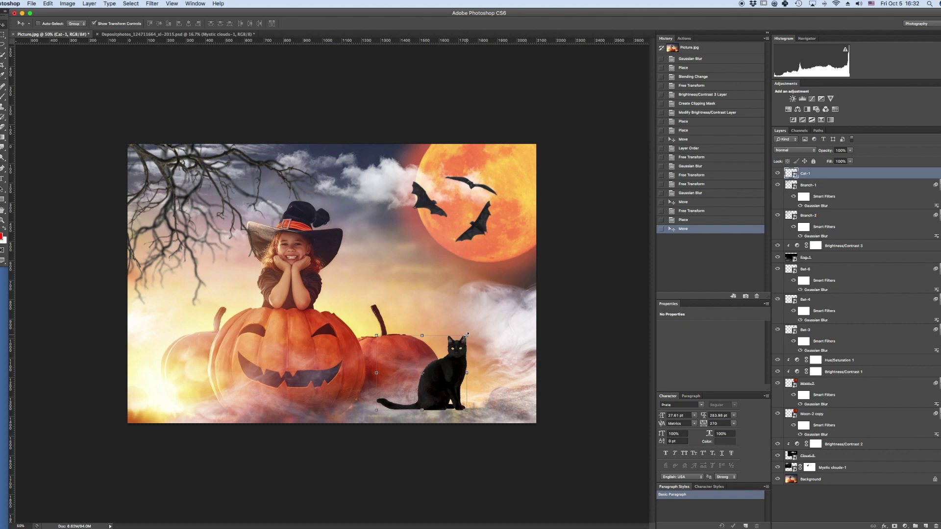
Scale the cat to about 105% and move its layer directly above the Background, beneath Mystic clouds-1
left_click_drag(467, 333, 508, 298)
left_click_drag(461, 358, 456, 361)
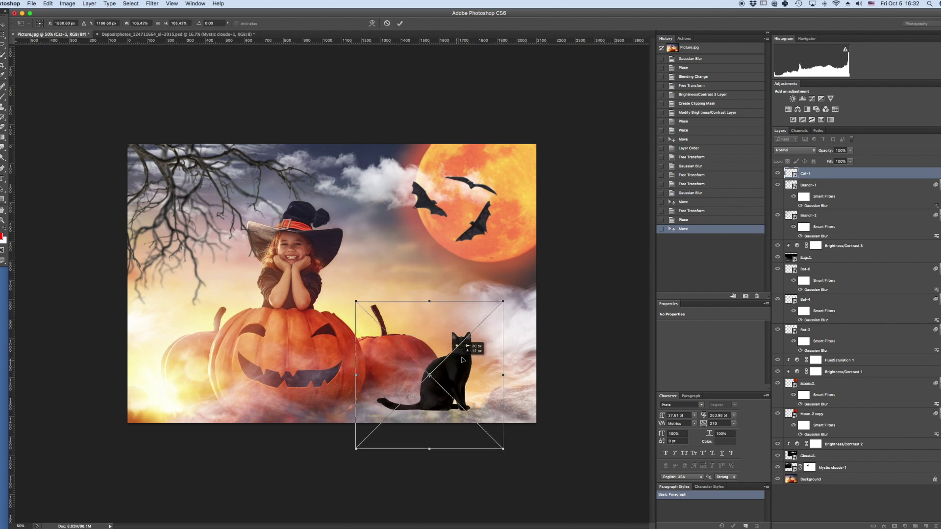
key("Return")
left_click_drag(837, 176, 805, 472)
Add a layer mask to the Cat-1 layer and activate the Brush tool for painting on it
key("super+plus")
key("super+plus")
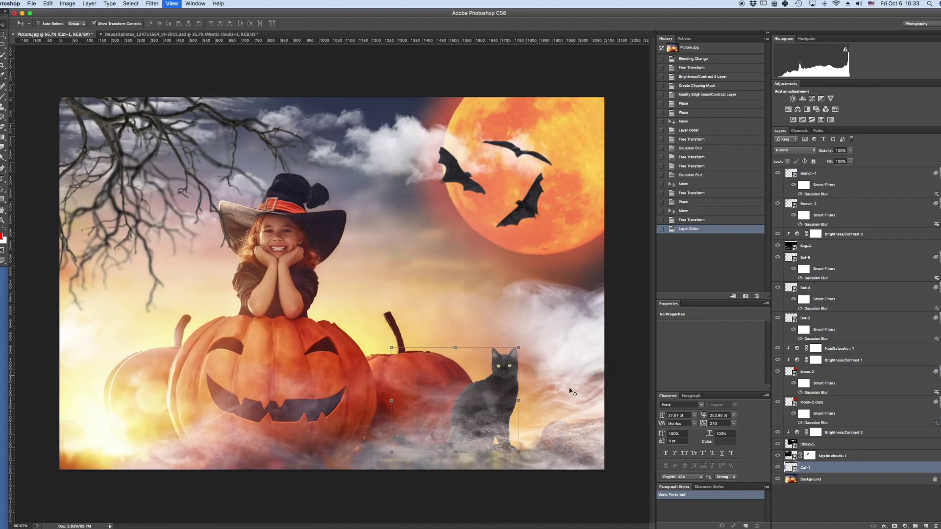
left_click_drag(522, 355, 350, 236)
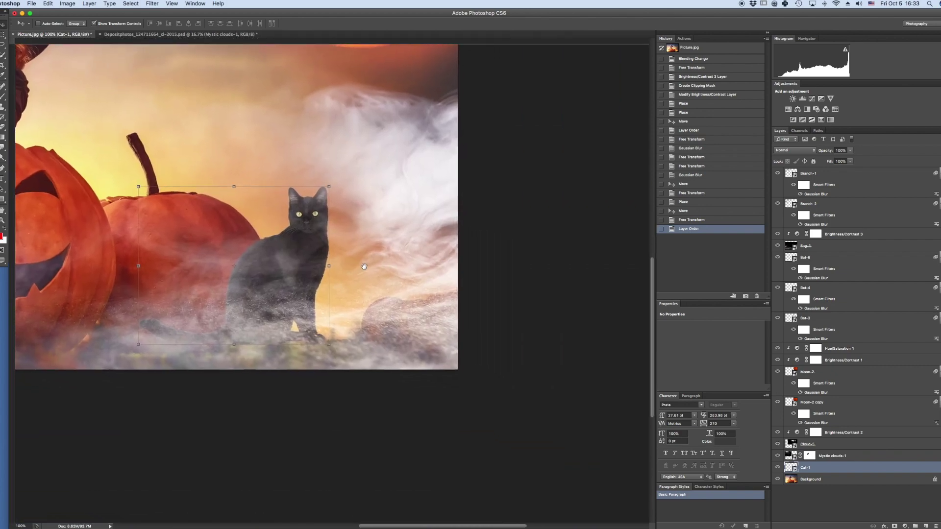
key("super+plus")
key("super+plus")
left_click_drag(347, 277, 418, 284)
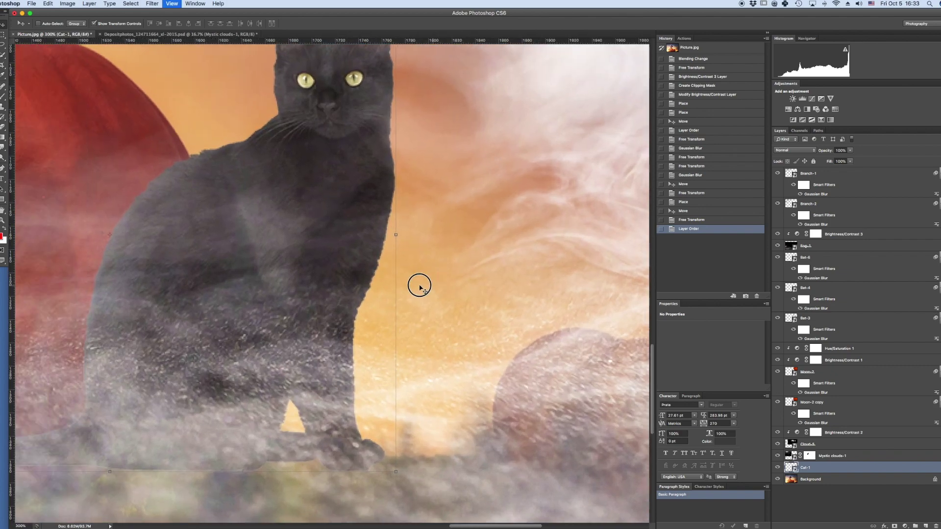
key("super+minus")
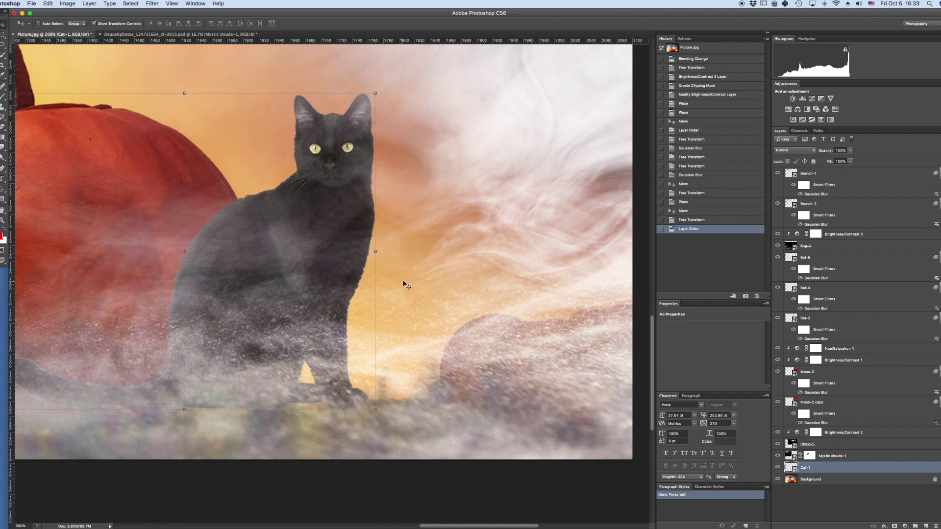
left_click_drag(404, 281, 495, 284)
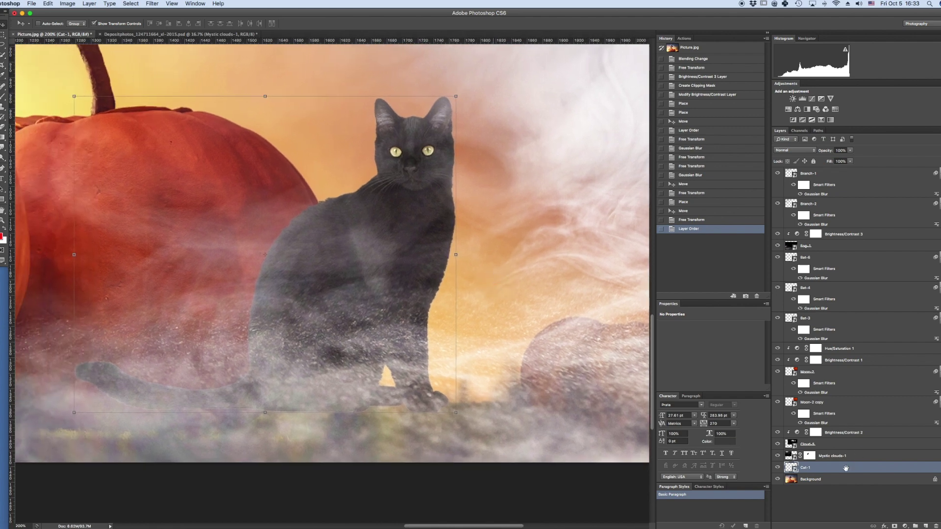
left_click(894, 526)
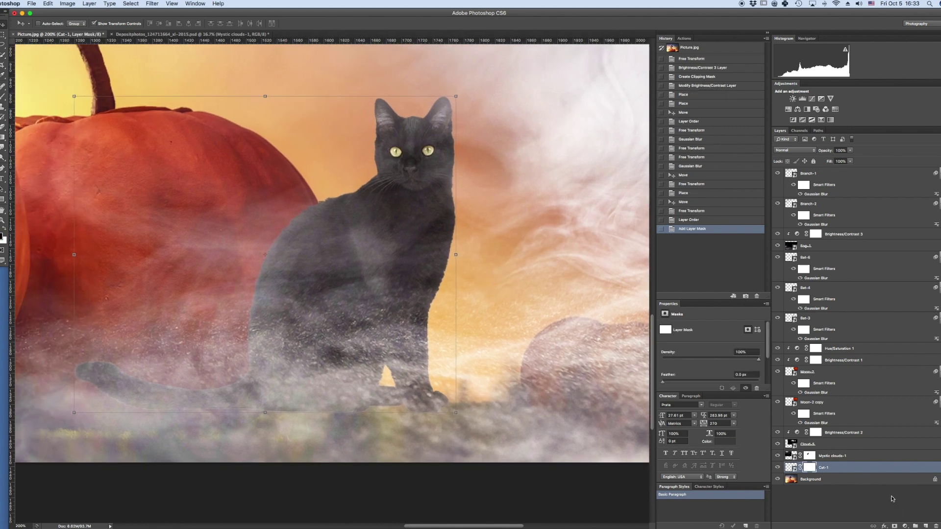
left_click(5, 99)
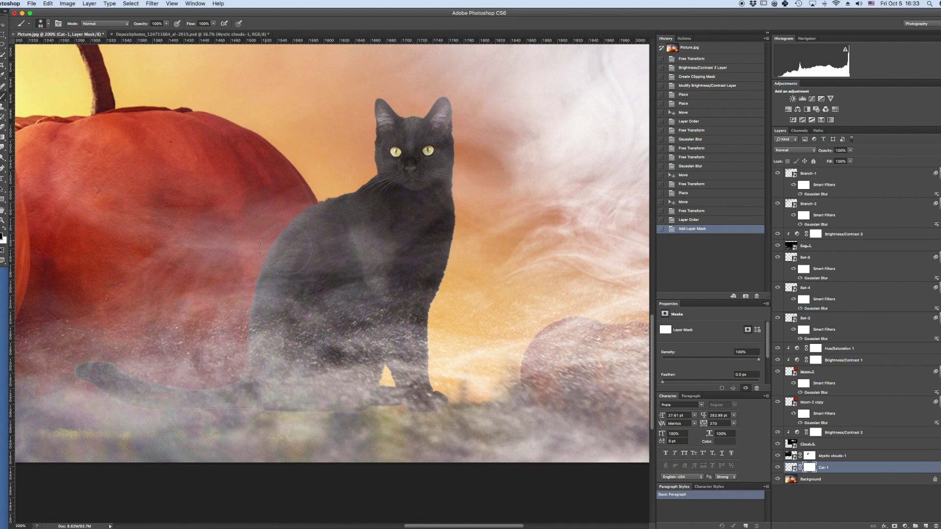
Paint black on the Cat-1 mask to hide the cat's rear and tail where they overlap the right-hand pumpkin
mouse_move(287, 253)
left_mouse_down()
mouse_move(286, 276)
mouse_move(287, 207)
mouse_move(283, 256)
left_mouse_up()
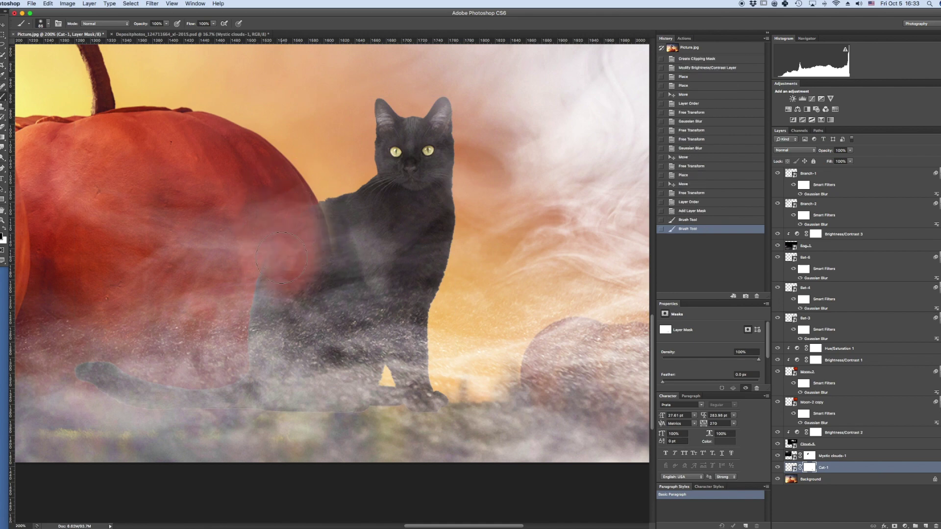
right_click(283, 256)
left_click_drag(316, 276, 310, 275)
left_click(314, 238)
mouse_move(313, 239)
left_mouse_down()
mouse_move(210, 390)
mouse_move(96, 356)
mouse_move(210, 395)
mouse_move(304, 252)
mouse_move(304, 227)
mouse_move(289, 338)
mouse_move(235, 377)
mouse_move(91, 288)
left_mouse_up()
Paint white with a small brush on the Cat-1 mask to restore the cat's body right up to the pumpkin's curved edge
left_click(6, 229)
mouse_move(351, 210)
left_mouse_down()
mouse_move(337, 191)
mouse_move(350, 248)
mouse_move(372, 266)
mouse_move(357, 281)
mouse_move(344, 341)
mouse_move(310, 388)
mouse_move(315, 405)
mouse_move(348, 383)
left_mouse_up()
mouse_move(286, 417)
left_mouse_down()
mouse_move(336, 361)
mouse_move(353, 313)
mouse_move(385, 285)
mouse_move(377, 323)
mouse_move(409, 299)
left_mouse_up()
key("super+plus")
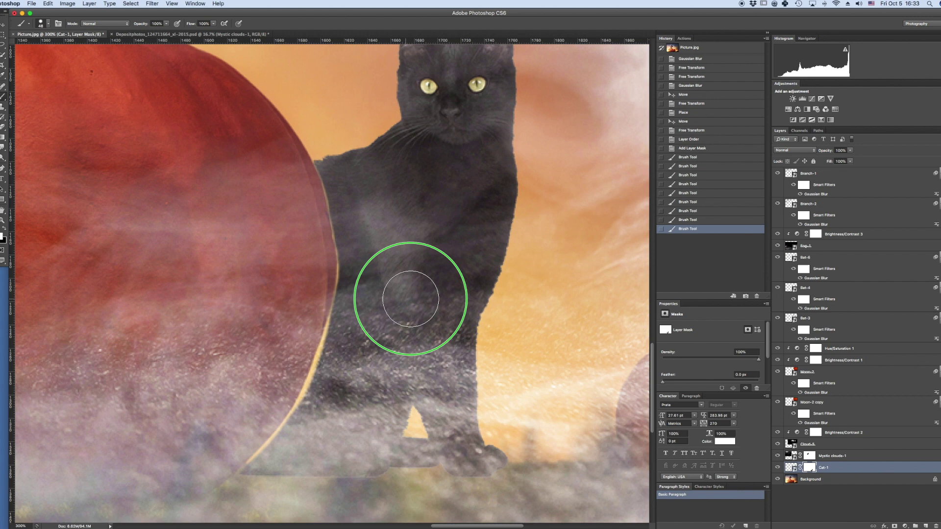
right_click(409, 299)
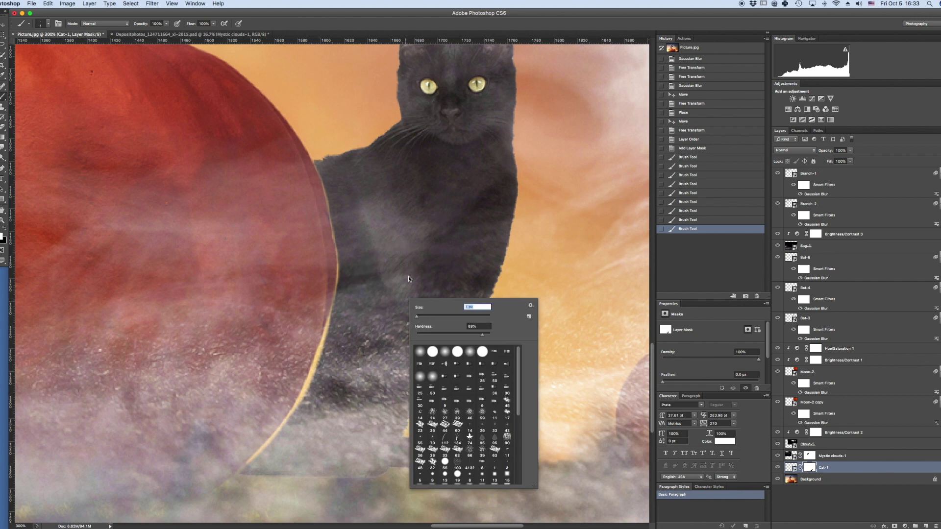
left_click_drag(420, 316, 419, 316)
left_click(391, 278)
mouse_move(317, 162)
left_mouse_down()
mouse_move(342, 266)
mouse_move(334, 310)
mouse_move(348, 313)
mouse_move(337, 326)
mouse_move(335, 311)
mouse_move(300, 403)
mouse_move(241, 472)
left_mouse_up()
Paint black on the Cat-1 mask with a soft brush at 0% hardness to fade the ground strip beneath the cat
key("x")
right_click(362, 321)
left_click(371, 355)
left_click(404, 337)
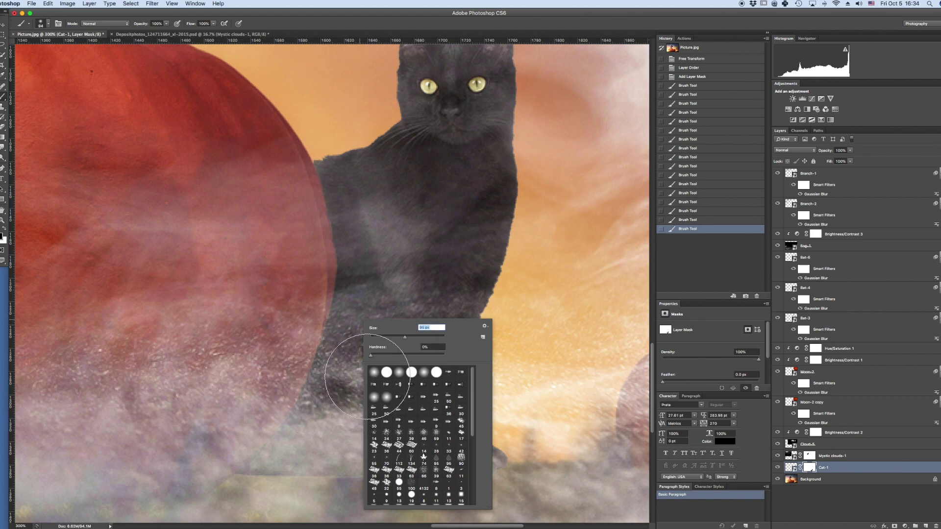
left_click(389, 337)
mouse_move(280, 499)
left_mouse_down()
mouse_move(235, 489)
mouse_move(321, 490)
left_mouse_up()
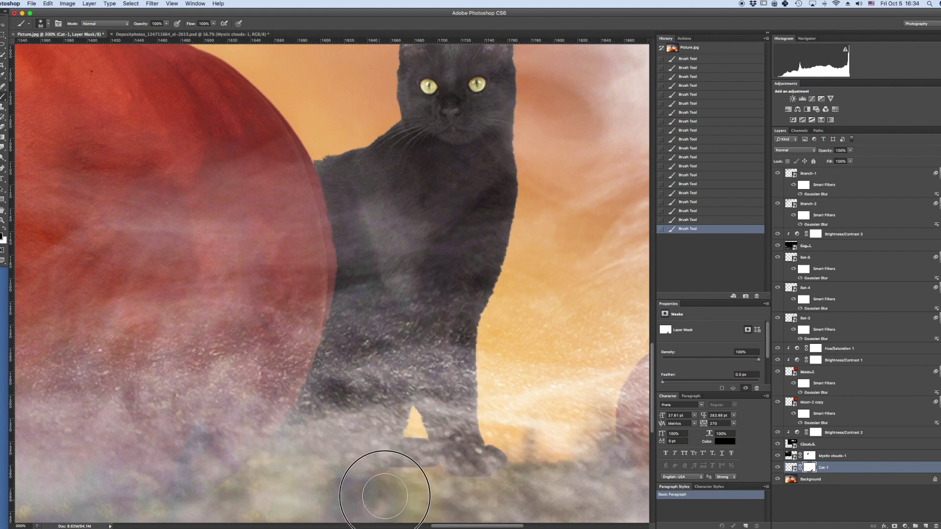
mouse_move(420, 485)
left_mouse_down()
mouse_move(480, 465)
mouse_move(491, 498)
left_mouse_up()
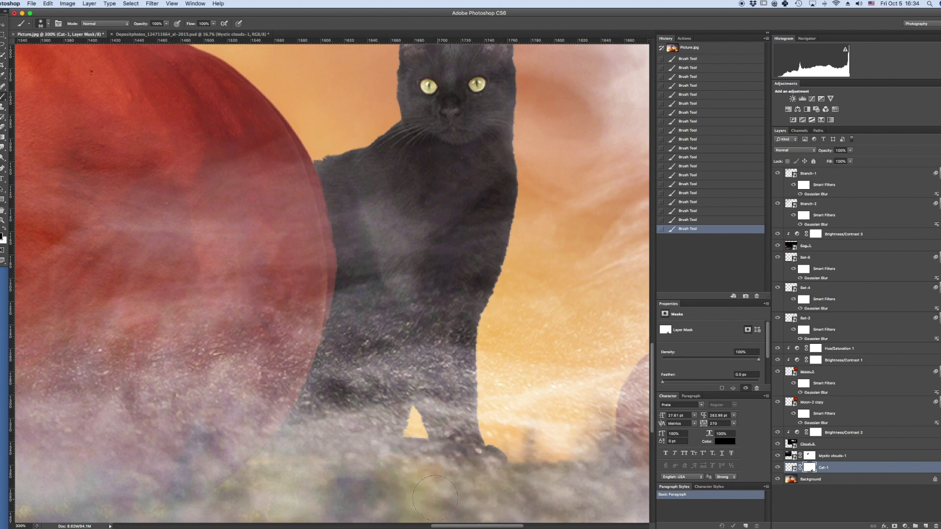
Apply a Gaussian Blur smart filter to the Cat-1 layer
key("super+minus")
key("super+minus")
key("super+minus")
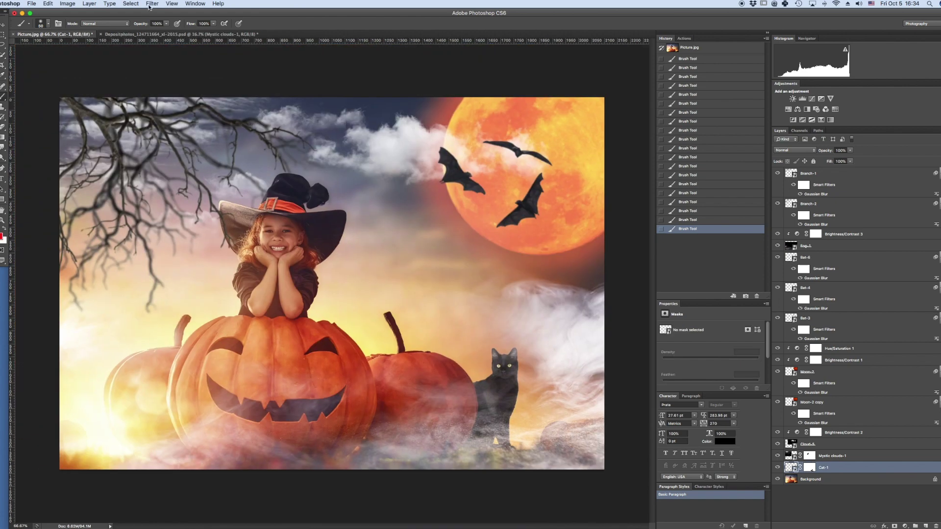
left_click(149, 7)
mouse_move(162, 94)
left_click(349, 159)
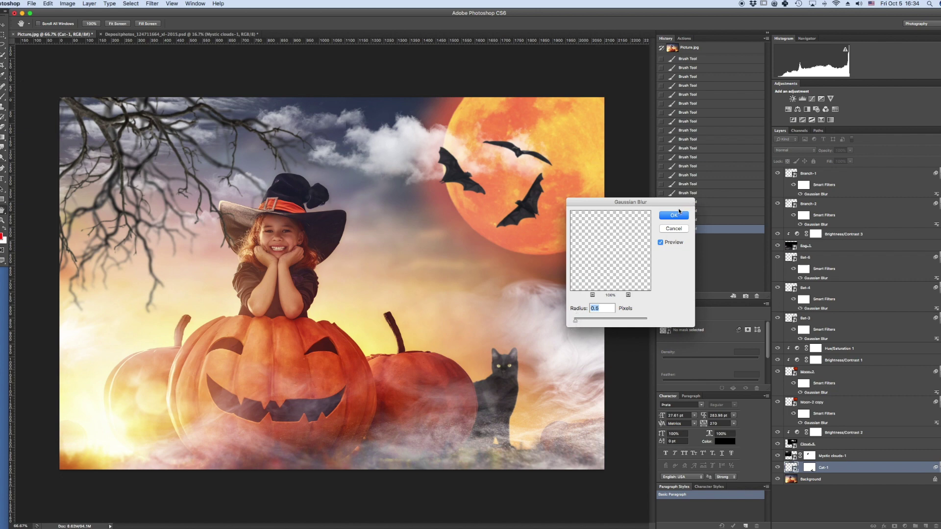
key("Return")
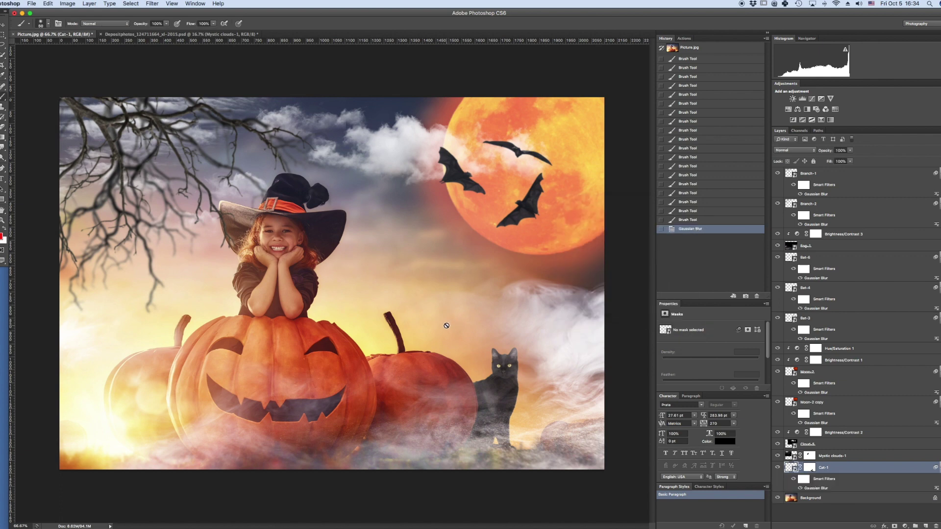
Create a new empty layer directly above Branch-1 at the top of the layer stack
key("super+minus")
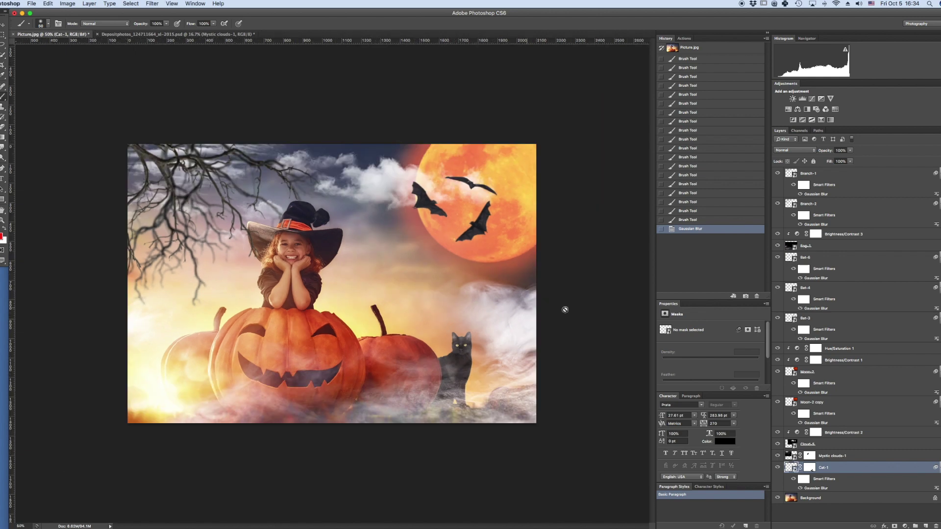
left_click(833, 173)
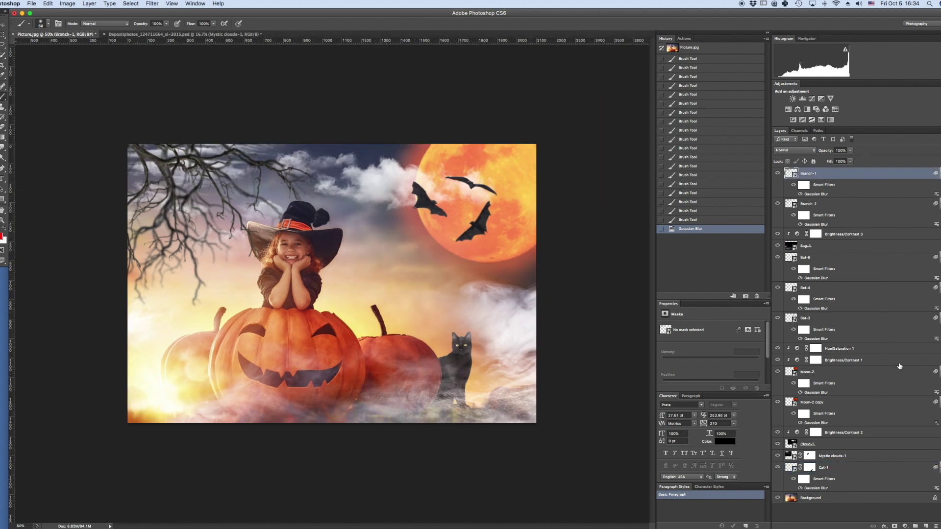
left_click(925, 526)
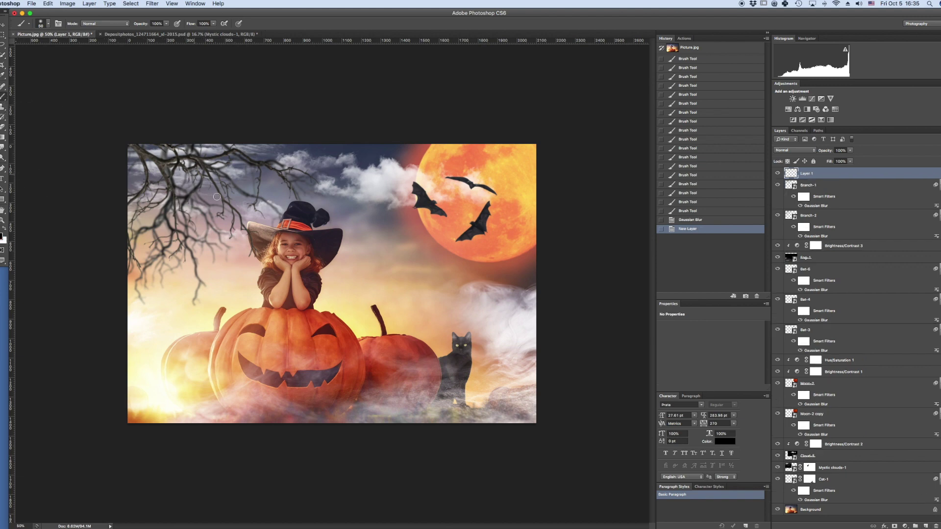
Paint the picture's upper-left corner and left edge black on Layer 1 with a large soft brush at 0% hardness
right_click(241, 221)
left_click(289, 239)
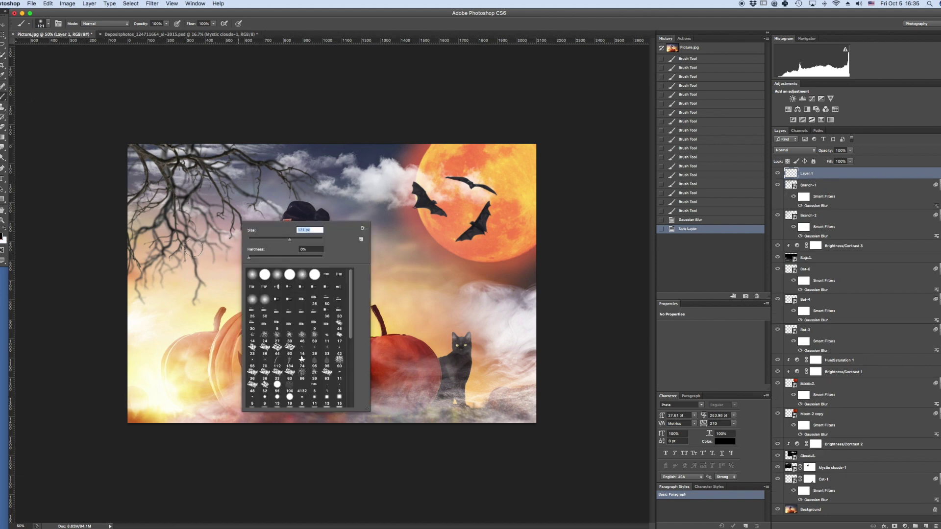
mouse_move(129, 194)
left_mouse_down()
mouse_move(126, 185)
mouse_move(269, 101)
mouse_move(328, 112)
mouse_move(139, 300)
mouse_move(94, 378)
mouse_move(132, 250)
left_mouse_up()
key("bracketright")
key("bracketright")
key("bracketright")
key("bracketright")
mouse_move(118, 294)
left_mouse_down()
mouse_move(247, 163)
mouse_move(431, 112)
mouse_move(410, 129)
mouse_move(416, 122)
mouse_move(390, 117)
mouse_move(127, 296)
left_mouse_up()
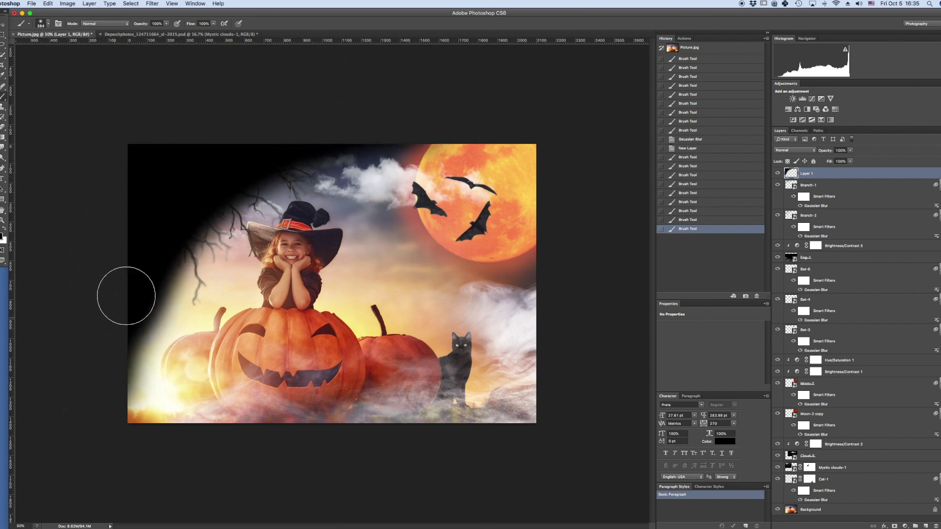
left_click_drag(157, 239, 95, 377)
mouse_move(104, 326)
left_mouse_down()
mouse_move(91, 395)
mouse_move(187, 147)
mouse_move(167, 182)
left_mouse_up()
Set Layer 1's blend mode to Overlay and its opacity to about 48%
left_click(786, 151)
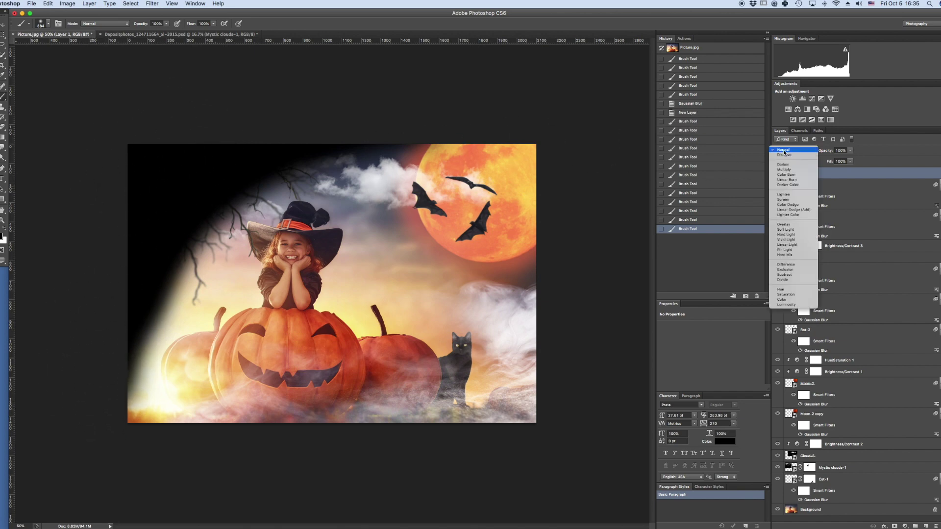
left_click(782, 224)
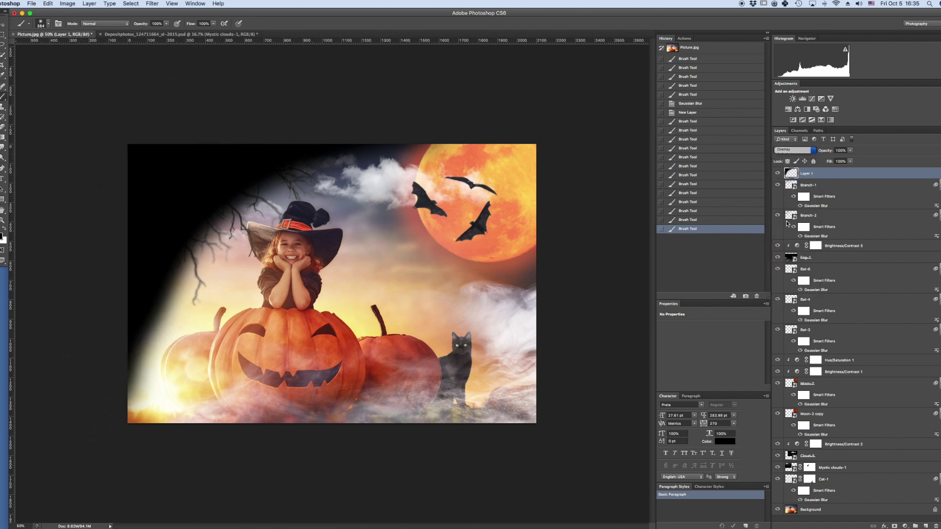
left_click_drag(850, 152, 828, 160)
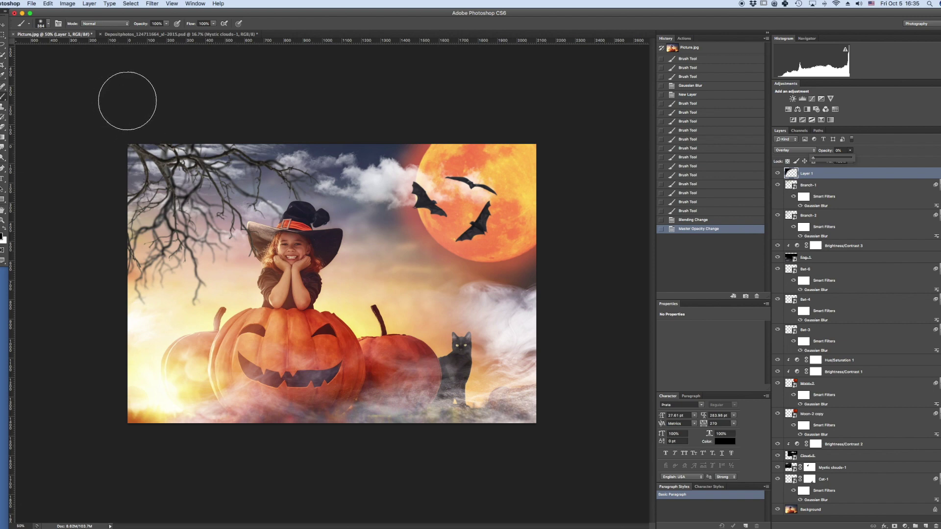
left_click_drag(829, 162, 832, 161)
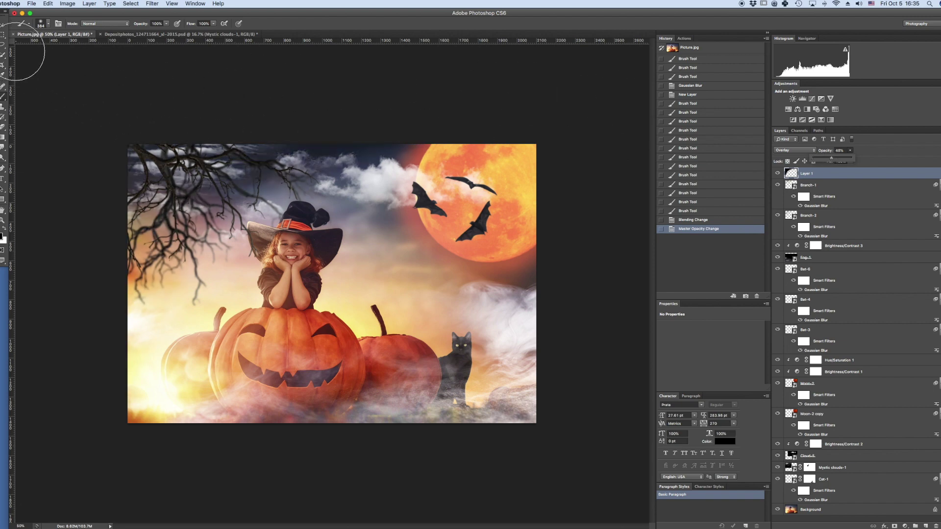
Enlarge the dark corner shading on Layer 1 to about 137.6% and position it over the picture
left_click(3, 24)
left_click_drag(473, 425, 570, 496)
left_click_drag(514, 404, 511, 401)
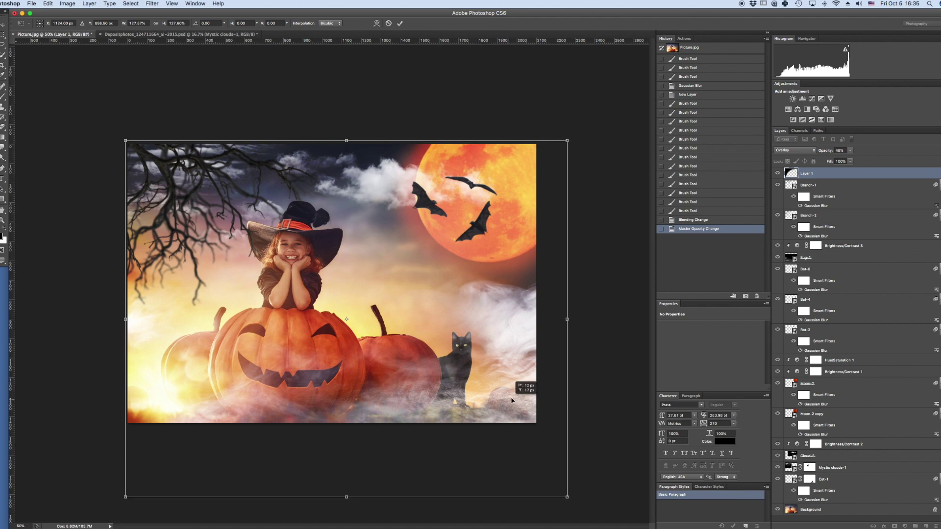
key("Return")
Compare the composite with the original photo by hiding and restoring all layers above Background
key("super+0")
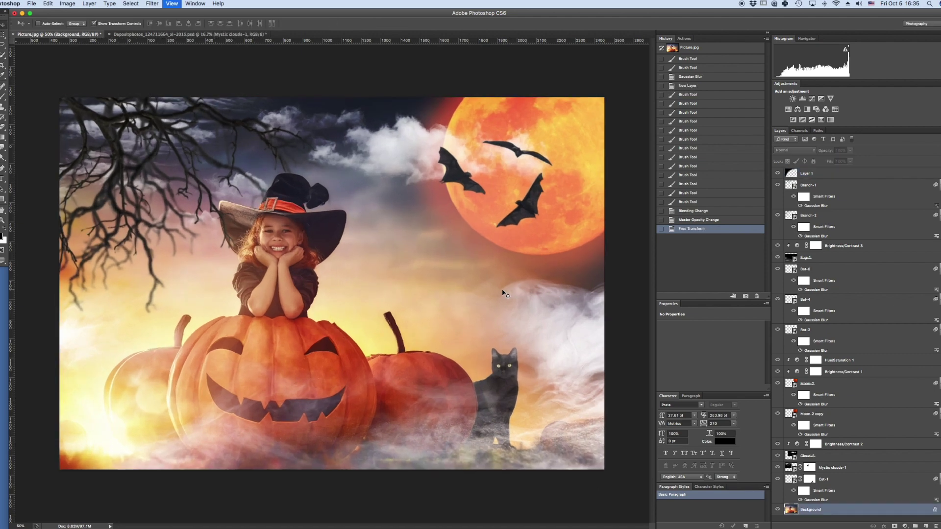
left_click(777, 511, "alt")
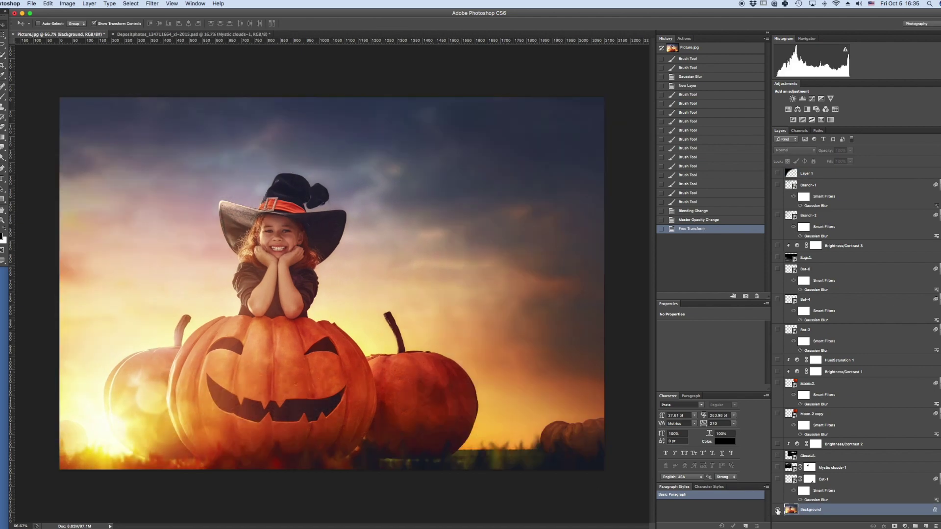
left_click(777, 510, "alt")
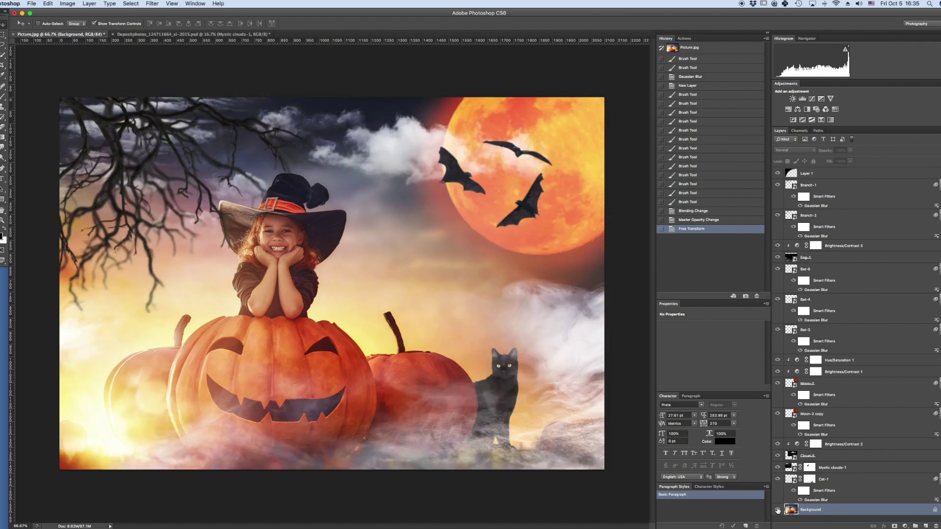
Flatten the image so all layers merge into the Background
left_click(831, 174)
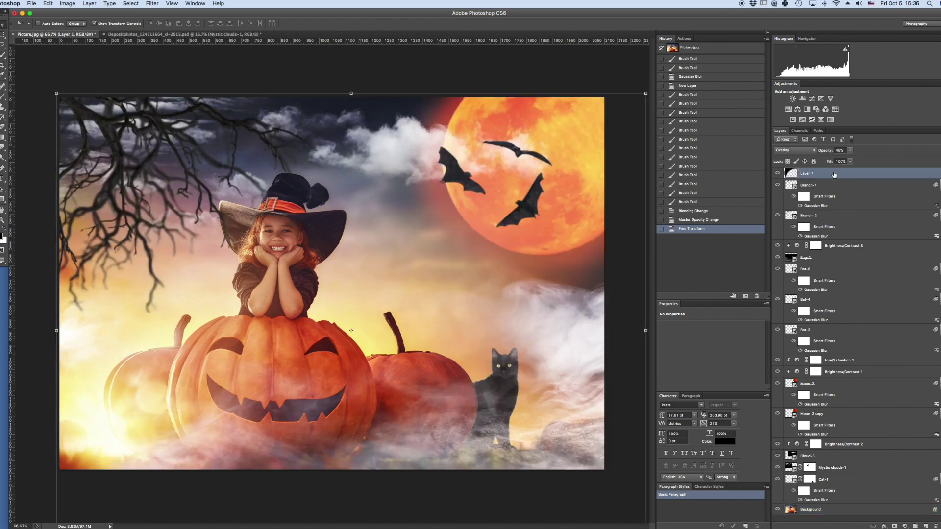
right_click(833, 173)
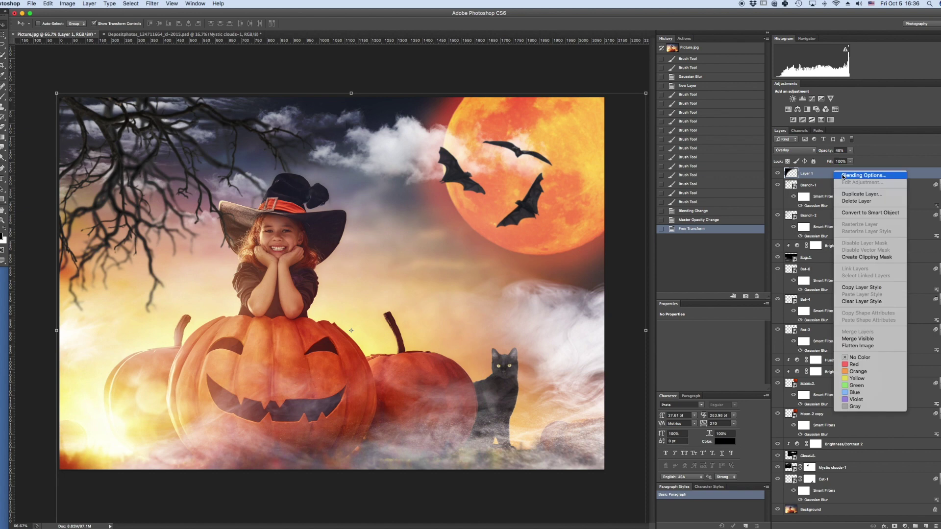
left_click(853, 345)
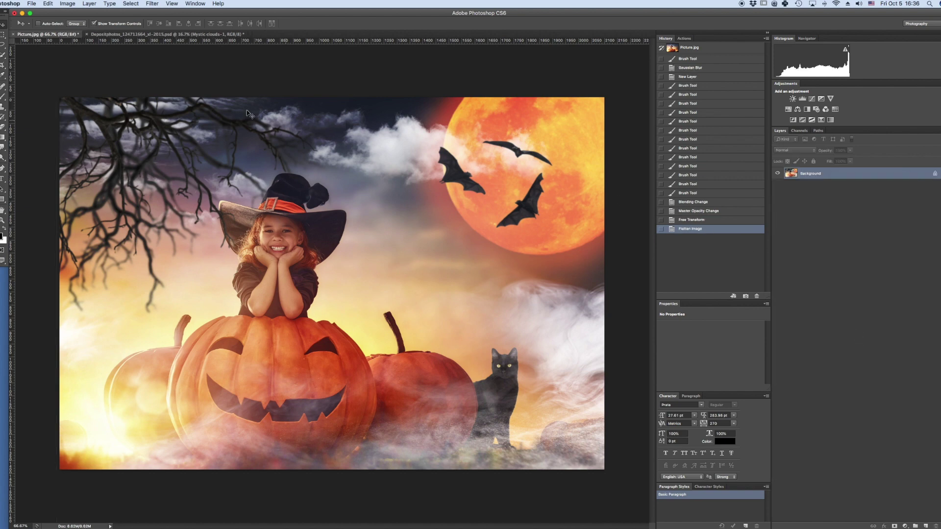
Save the picture as a JPEG named Picture-done.jpg at quality 12 (Maximum) with the Baseline ("Standard") format
left_click(31, 5)
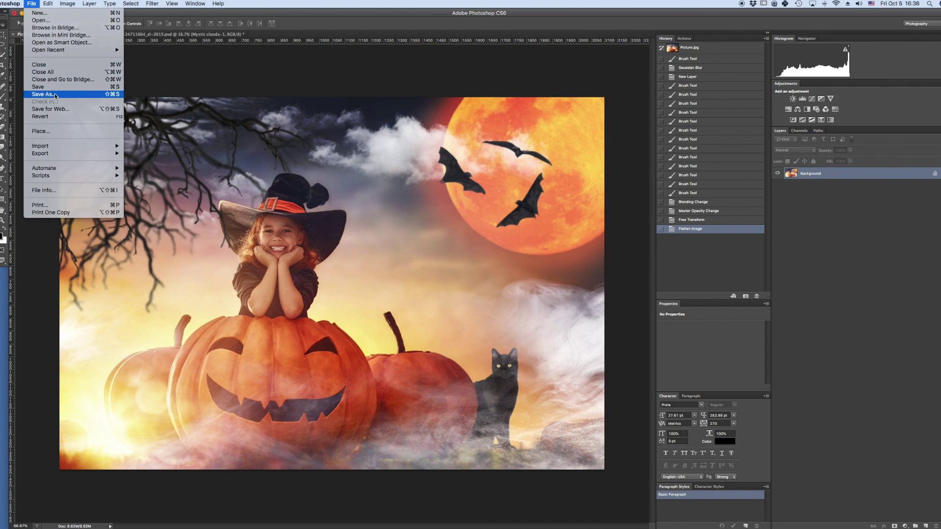
left_click(360, 136)
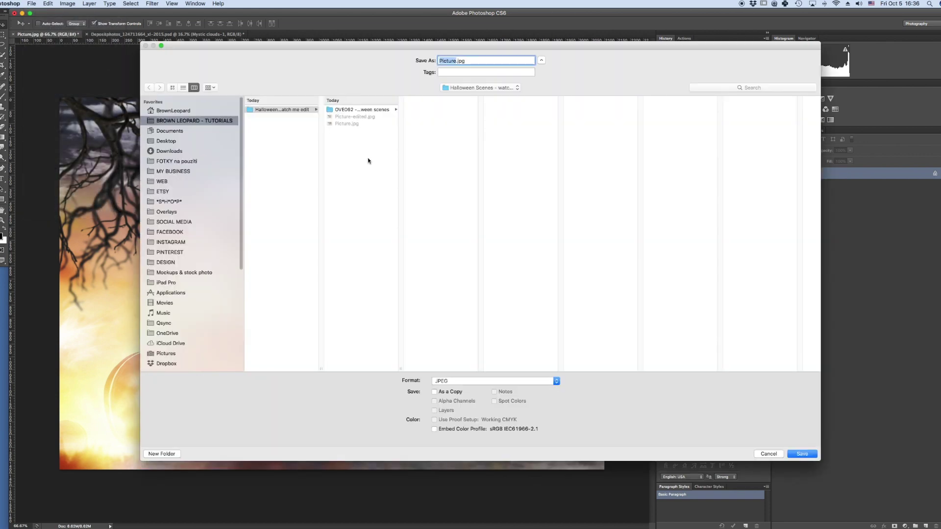
key("Right")
type("-done")
key("Return")
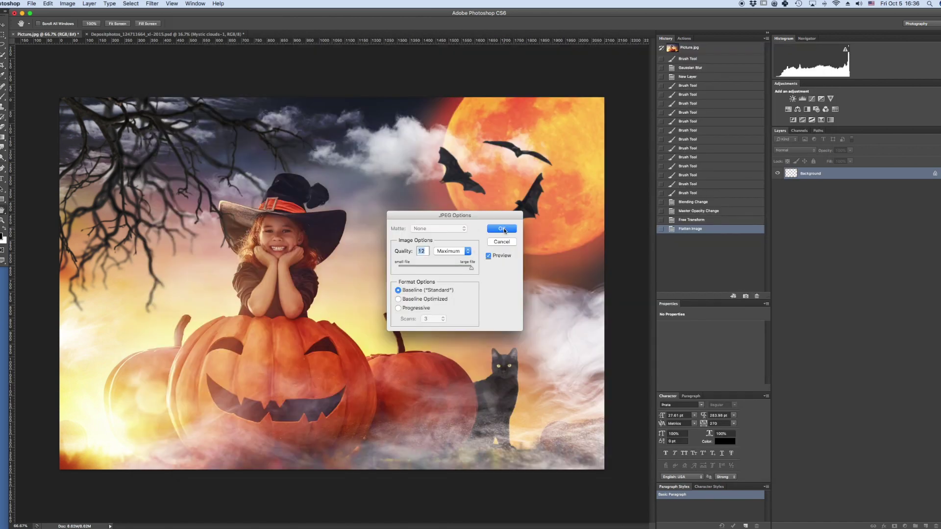
left_click(503, 229)
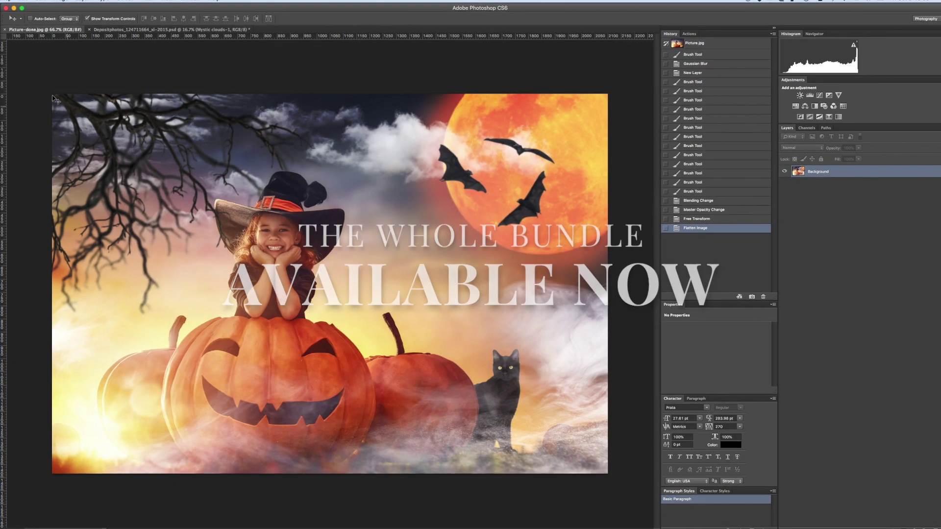